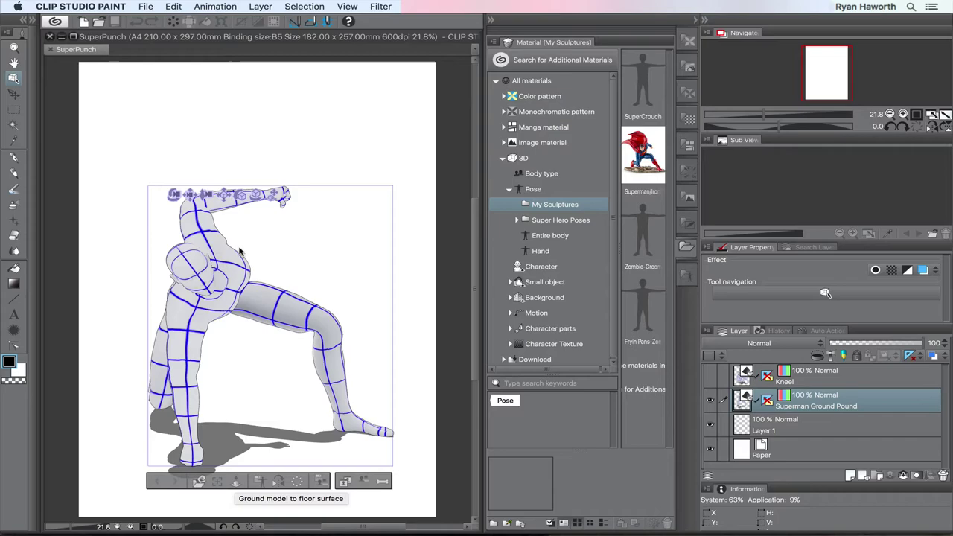
- Orbit the view to see the figure side-on, and collapse the right side panels
{"action": "left_click_drag", "start_coordinate": [173, 195], "coordinate": [73, 128]}
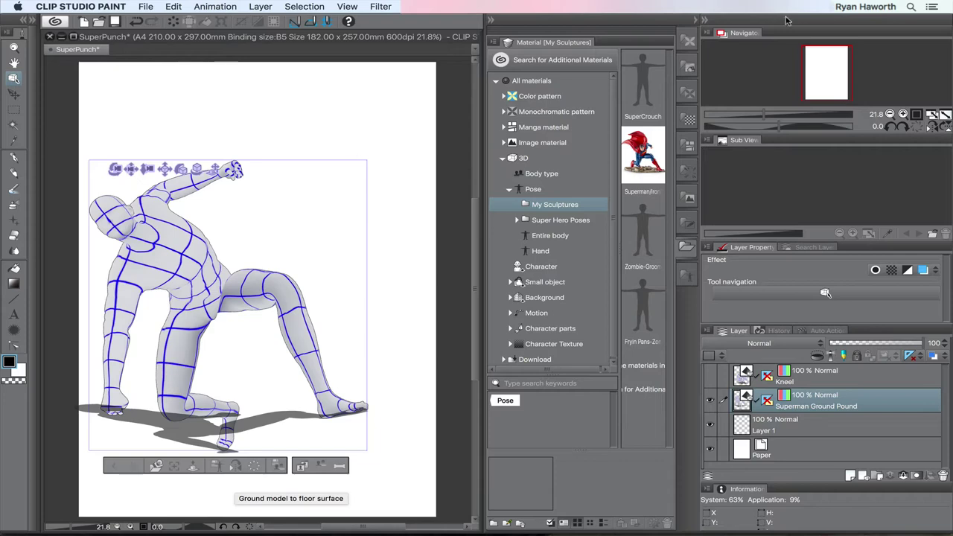
{"action": "left_click", "coordinate": [700, 20]}
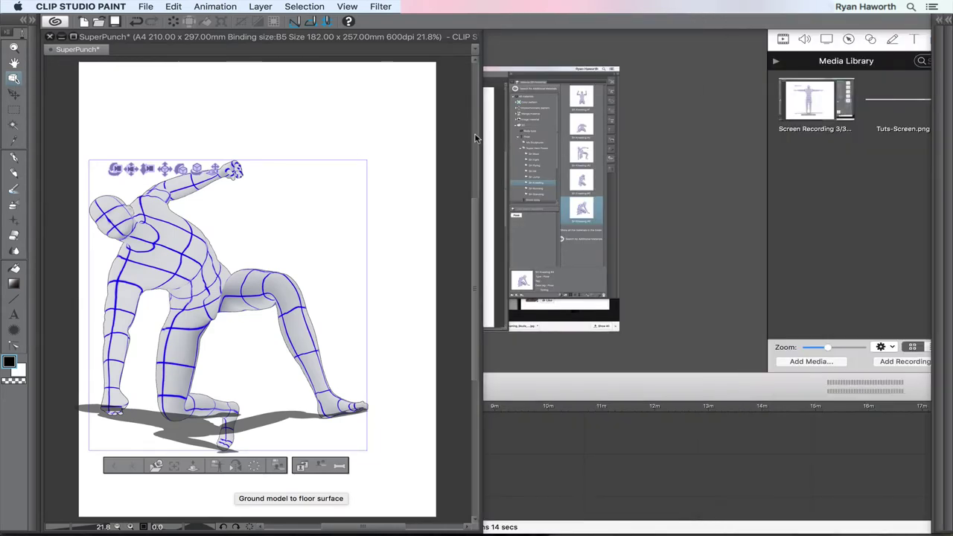
- Widen the window so the canvas fills the screen, then orbit to view the kneeling figure from the side
{"action": "left_click_drag", "start_coordinate": [479, 137], "coordinate": [932, 160]}
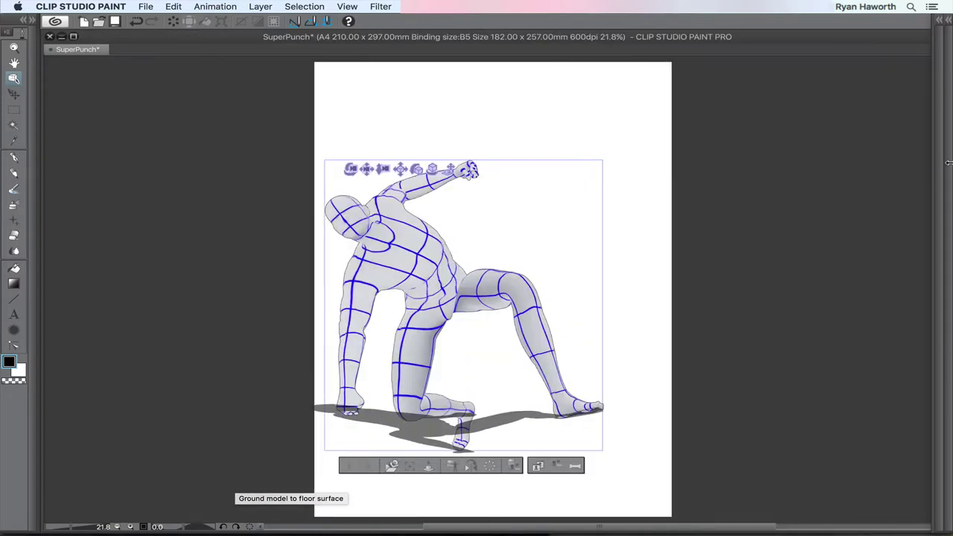
{"action": "left_click_drag", "start_coordinate": [350, 168], "coordinate": [426, 222]}
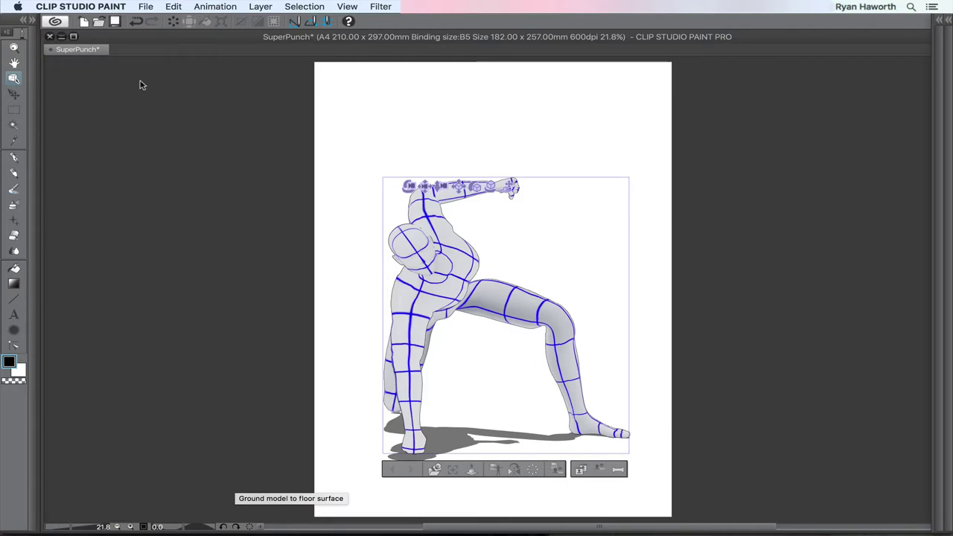
{"action": "left_click_drag", "start_coordinate": [406, 188], "coordinate": [383, 211]}
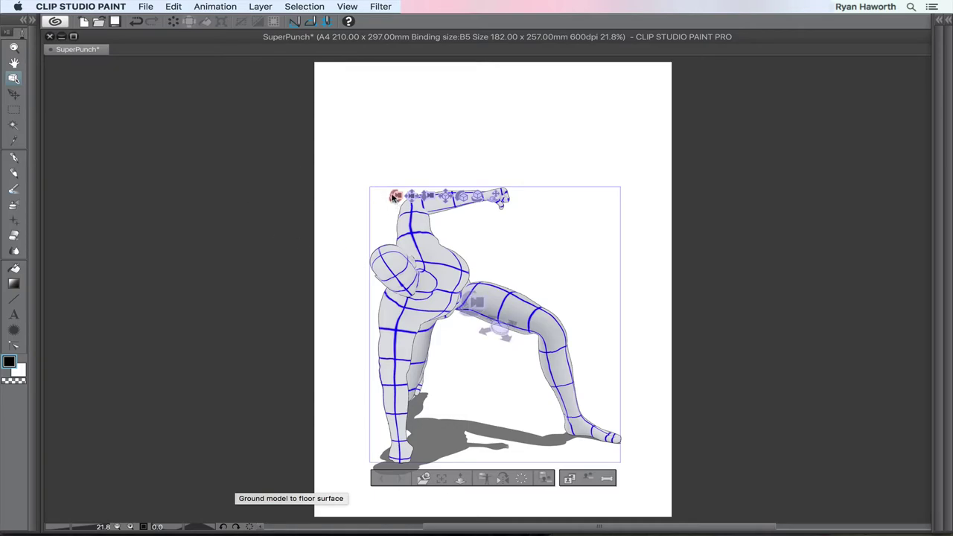
- Orbit the camera around the wide-legged crouching figure with its raised fist once more
{"action": "left_click_drag", "start_coordinate": [393, 196], "coordinate": [427, 218]}
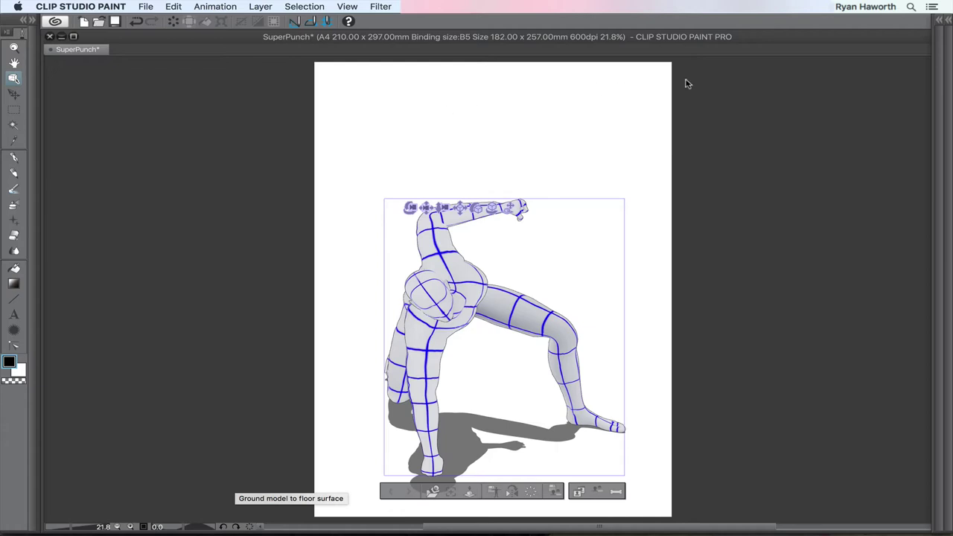
- Reopen the Material, navigator and layer docks, and show the Super Hero Poses folder under 3D > Pose
{"action": "left_click", "coordinate": [935, 21]}
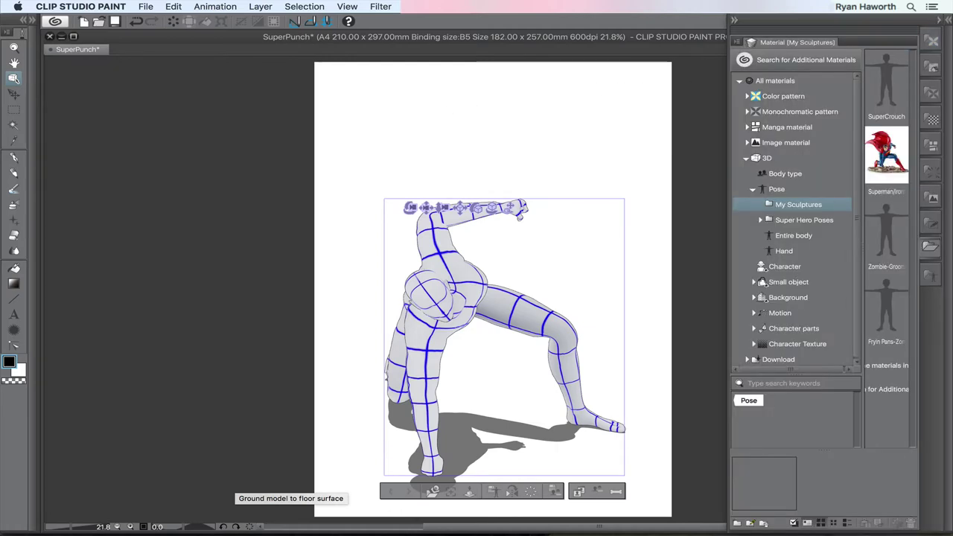
{"action": "left_click", "coordinate": [947, 22]}
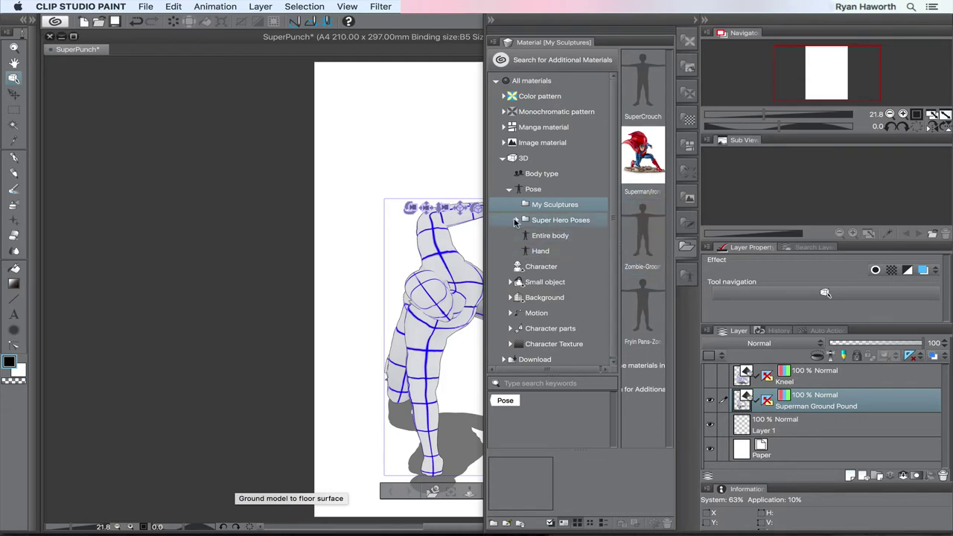
{"action": "left_click", "coordinate": [560, 220]}
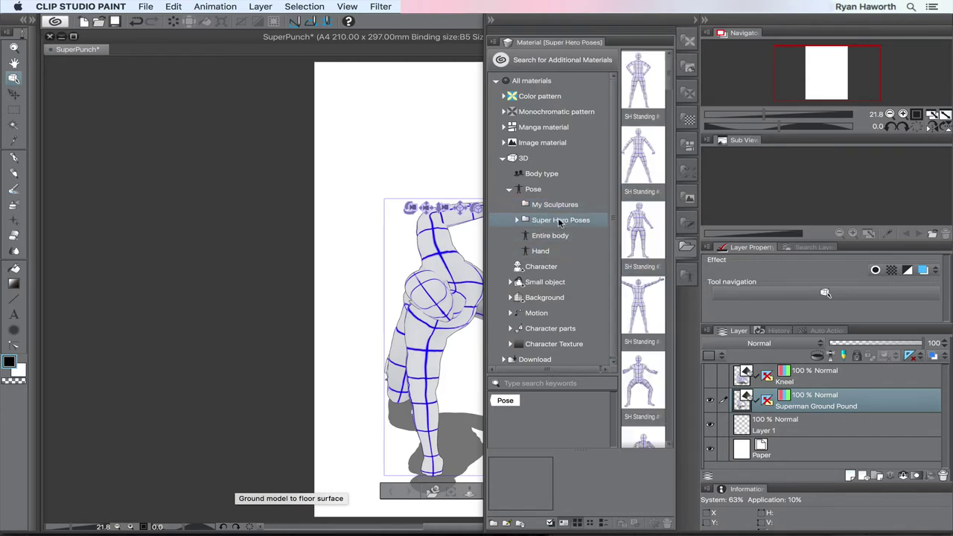
{"action": "left_click", "coordinate": [52, 6]}
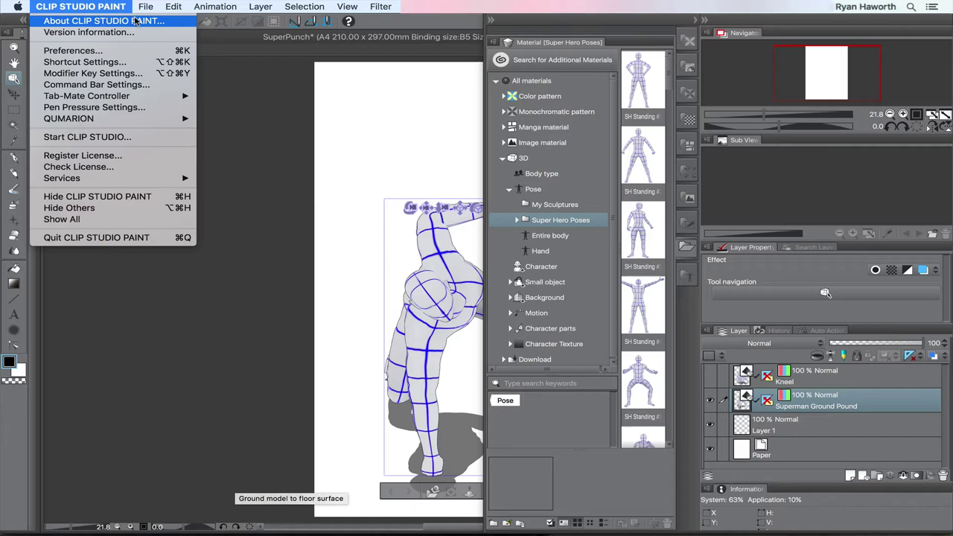
{"action": "left_click", "coordinate": [110, 32]}
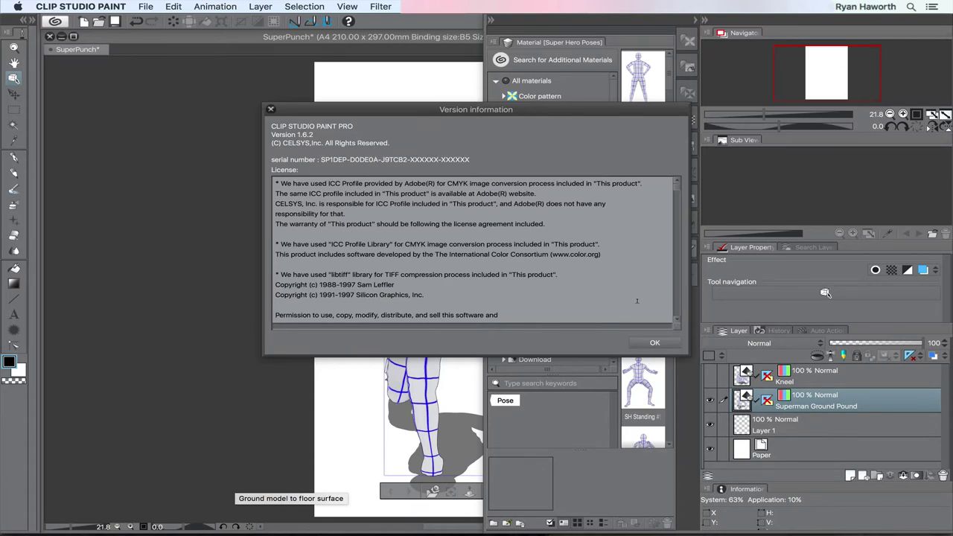
{"action": "left_click", "coordinate": [655, 342]}
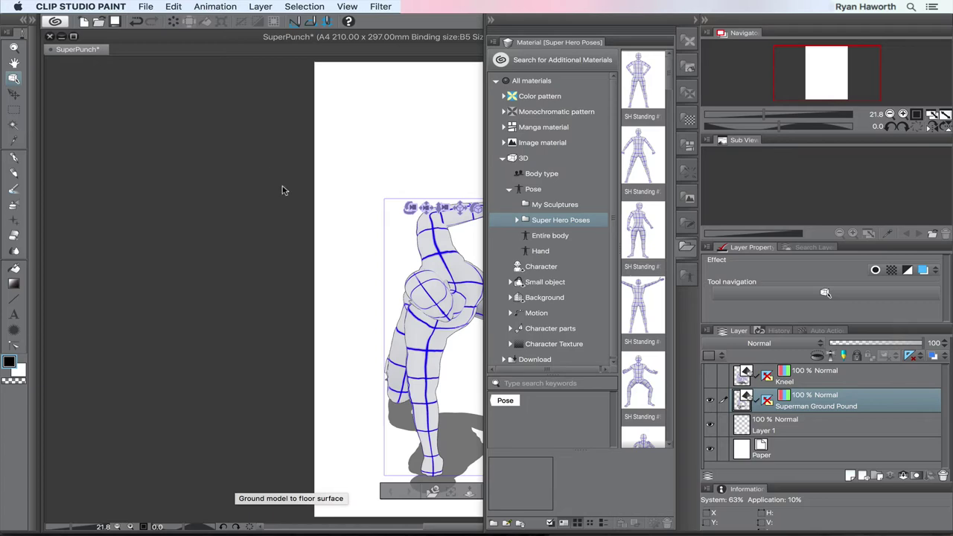
- Switch to Acrobat Pro showing SH Poses Vol#1 - Guide.pdf
{"action": "key", "text": "super+Tab"}
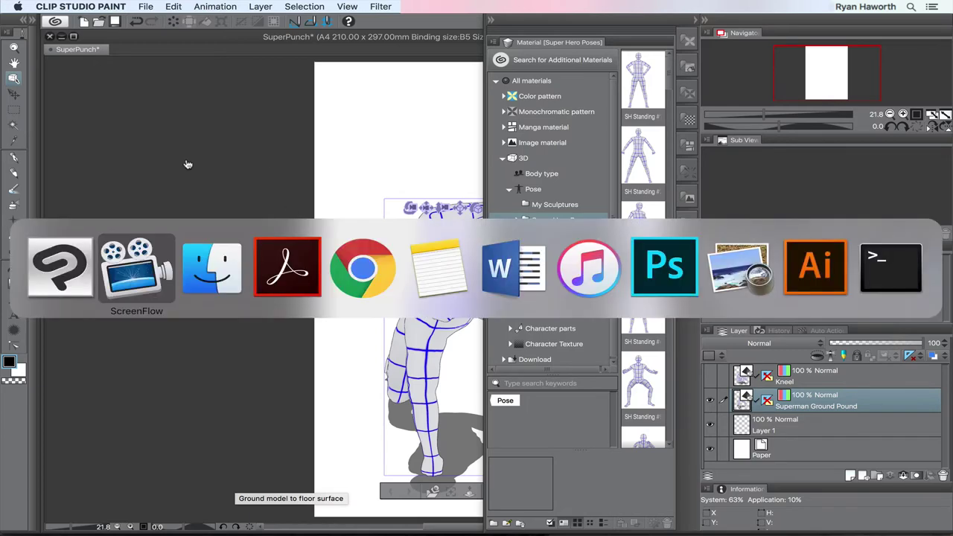
{"action": "left_click", "coordinate": [287, 269]}
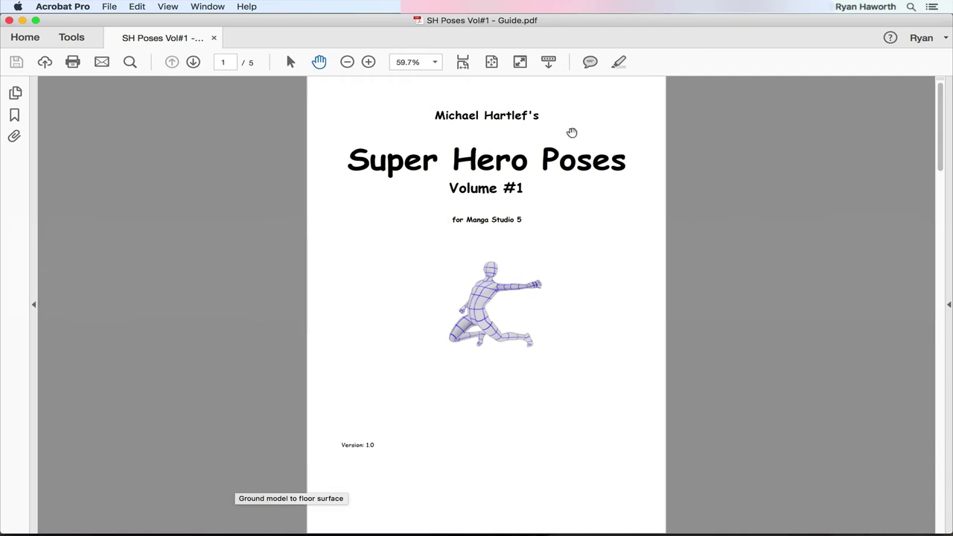
{"action": "scroll", "coordinate": [536, 209], "scroll_direction": "down", "scroll_amount": 10}
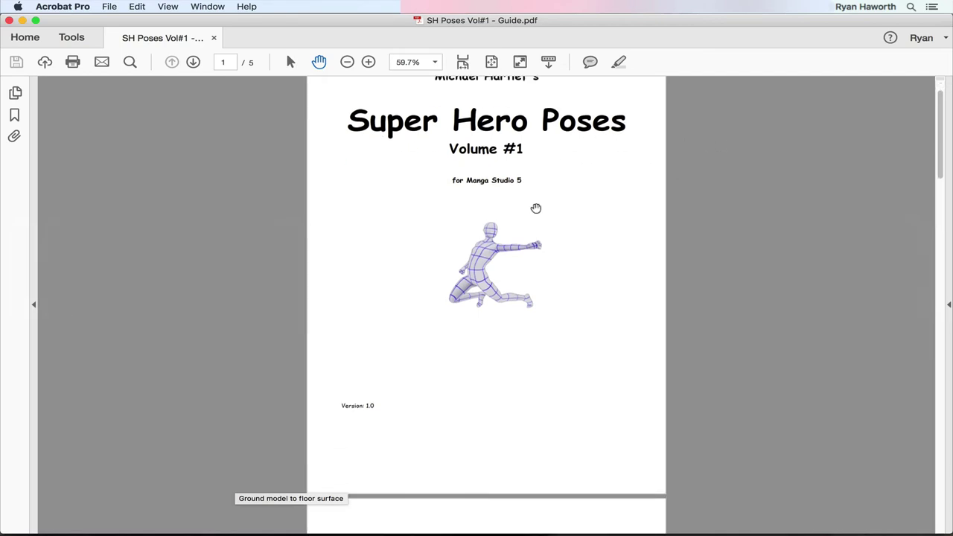
{"action": "scroll", "coordinate": [536, 208], "scroll_direction": "up", "scroll_amount": 10}
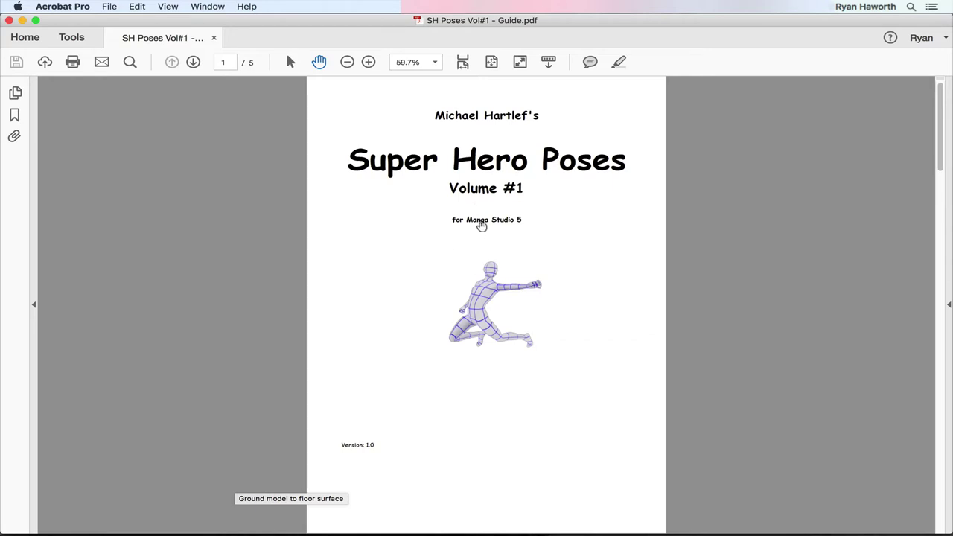
- Read through the guide's introduction down to the pose Installation section
{"action": "scroll", "coordinate": [478, 262], "scroll_direction": "down", "scroll_amount": 10}
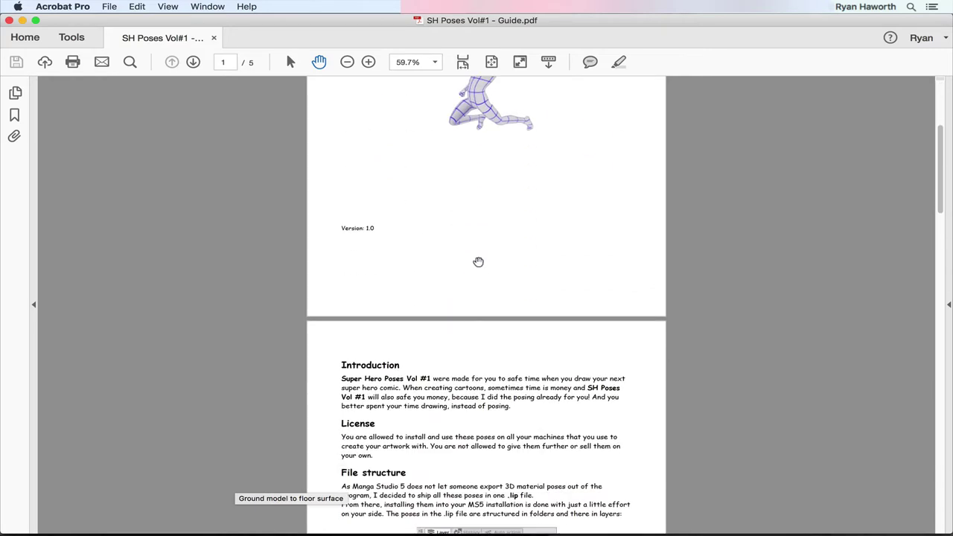
{"action": "scroll", "coordinate": [478, 262], "scroll_direction": "down", "scroll_amount": 10}
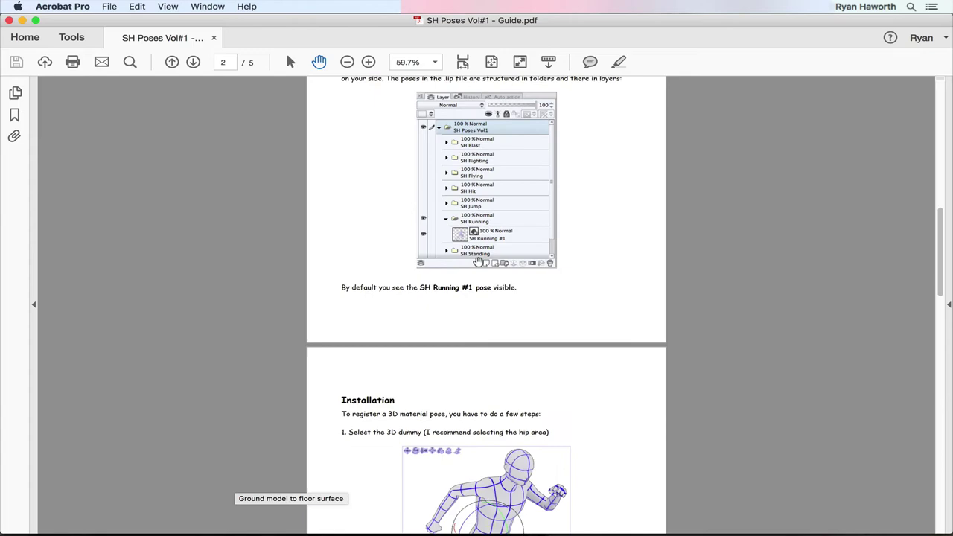
{"action": "scroll", "coordinate": [478, 262], "scroll_direction": "down", "scroll_amount": 6}
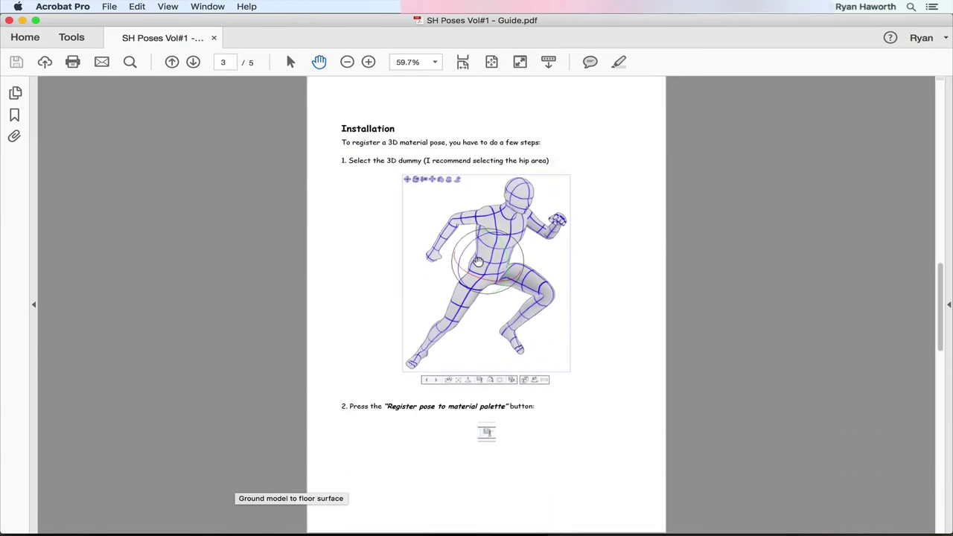
{"action": "scroll", "coordinate": [478, 261], "scroll_direction": "down", "scroll_amount": 6}
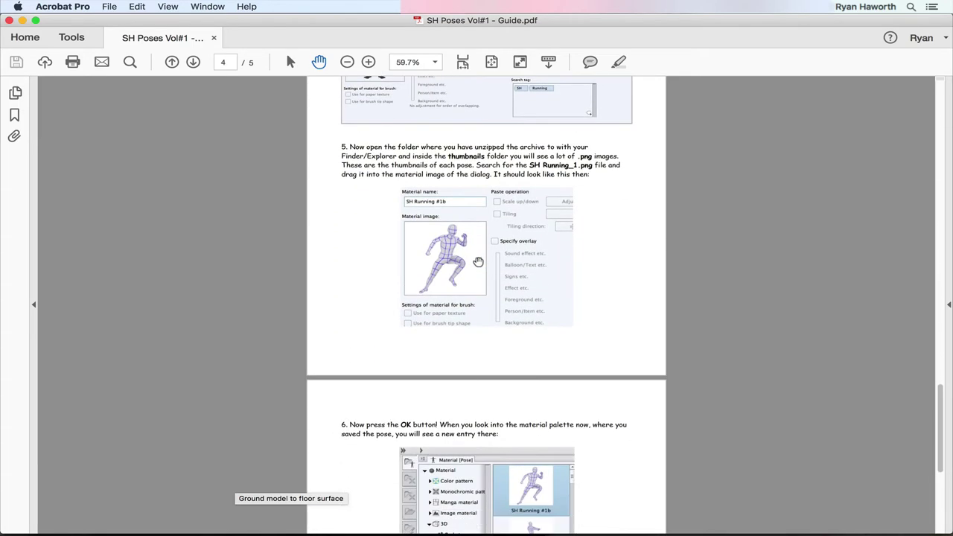
{"action": "scroll", "coordinate": [478, 261], "scroll_direction": "up", "scroll_amount": 10}
{"action": "scroll", "coordinate": [478, 262], "scroll_direction": "up", "scroll_amount": 15}
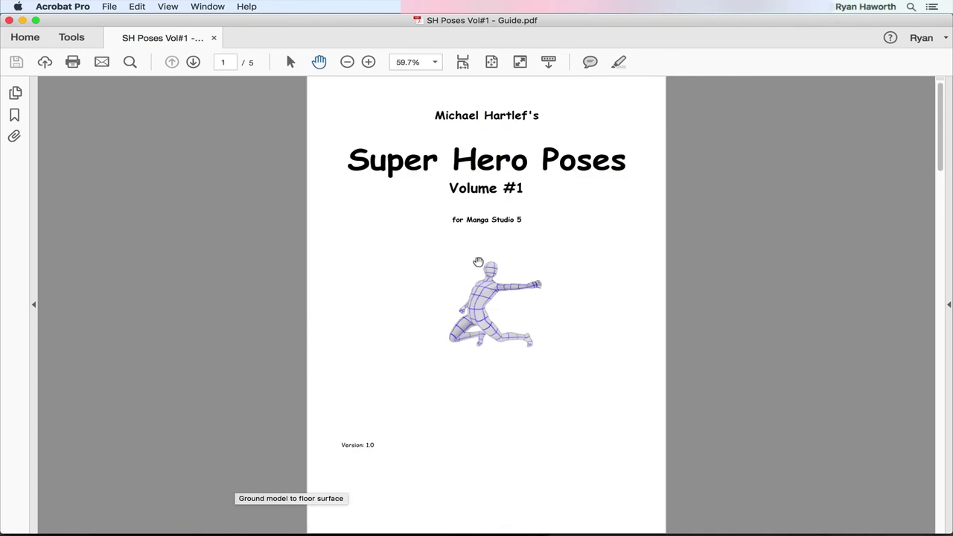
{"action": "scroll", "coordinate": [529, 328], "scroll_direction": "down", "scroll_amount": 3}
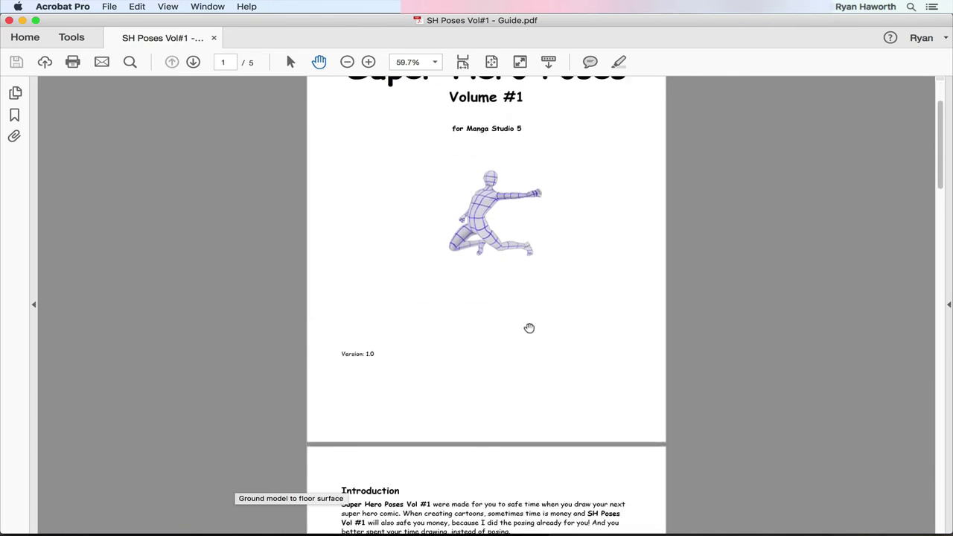
{"action": "scroll", "coordinate": [529, 328], "scroll_direction": "up", "scroll_amount": 3}
{"action": "scroll", "coordinate": [529, 328], "scroll_direction": "down", "scroll_amount": 2}
{"action": "scroll", "coordinate": [529, 328], "scroll_direction": "up", "scroll_amount": 2}
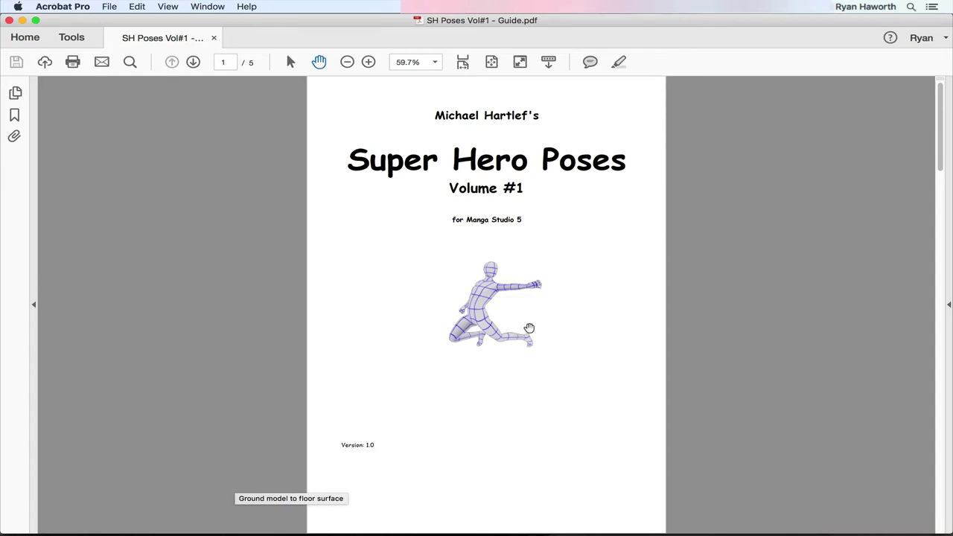
{"action": "scroll", "coordinate": [528, 328], "scroll_direction": "down", "scroll_amount": 15}
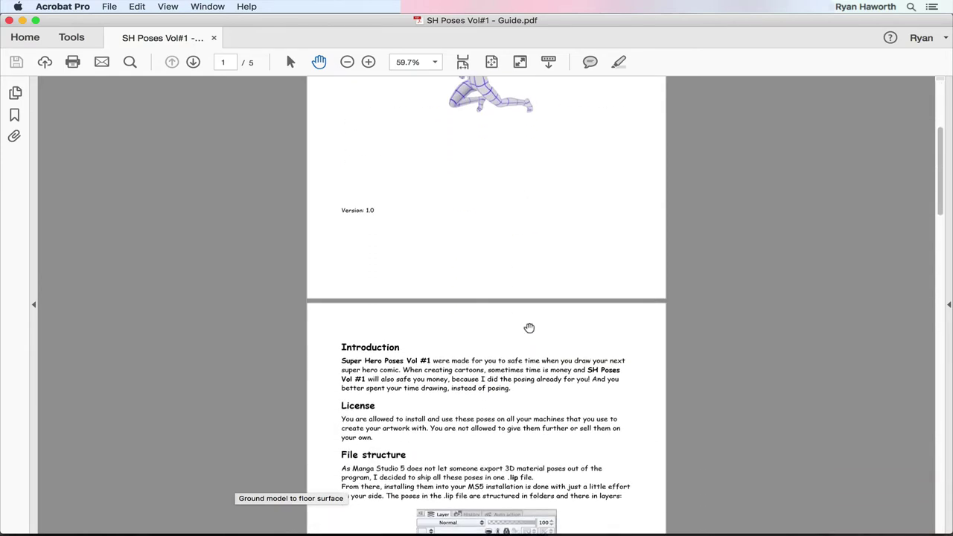
{"action": "scroll", "coordinate": [529, 328], "scroll_direction": "down", "scroll_amount": 10}
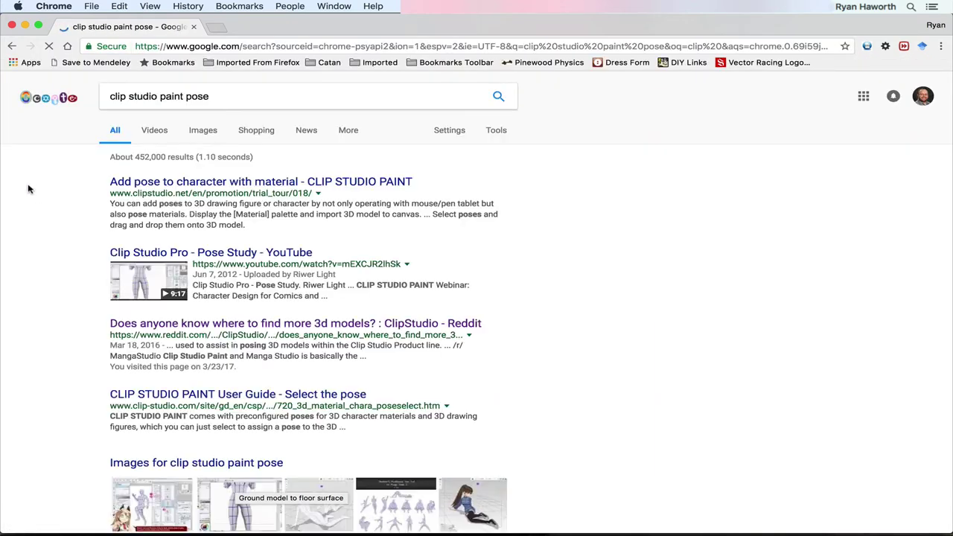
- Switch the 'clip studio paint pose' search to image results
{"action": "scroll", "coordinate": [47, 243], "scroll_direction": "down", "scroll_amount": 3}
{"action": "scroll", "coordinate": [47, 244], "scroll_direction": "up", "scroll_amount": 3}
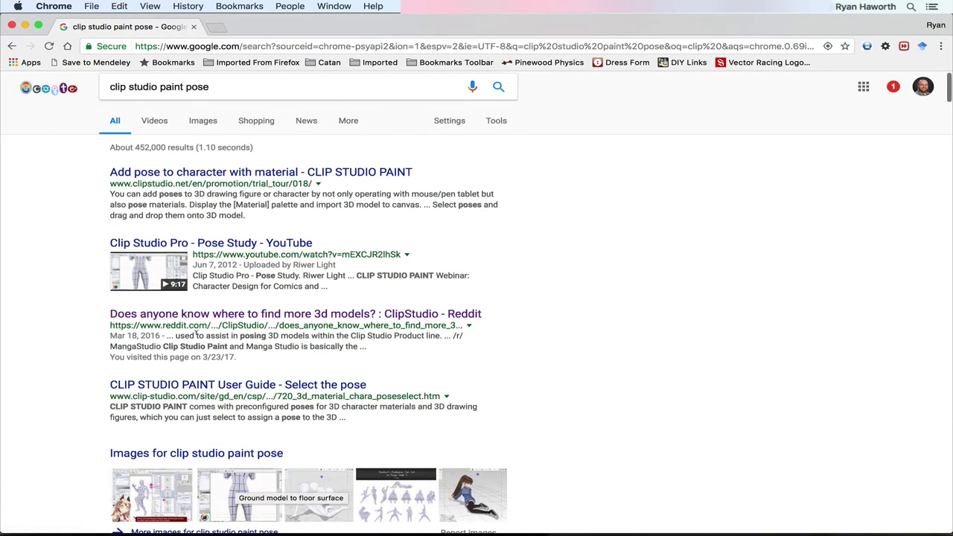
{"action": "scroll", "coordinate": [197, 336], "scroll_direction": "down", "scroll_amount": 3}
{"action": "scroll", "coordinate": [195, 397], "scroll_direction": "up", "scroll_amount": 2}
{"action": "scroll", "coordinate": [166, 139], "scroll_direction": "up", "scroll_amount": 3}
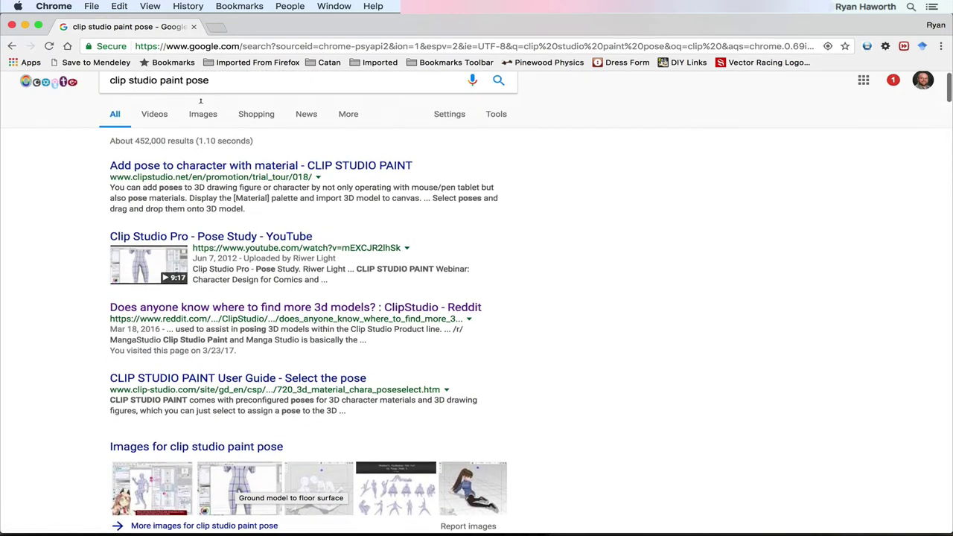
{"action": "left_click", "coordinate": [205, 132]}
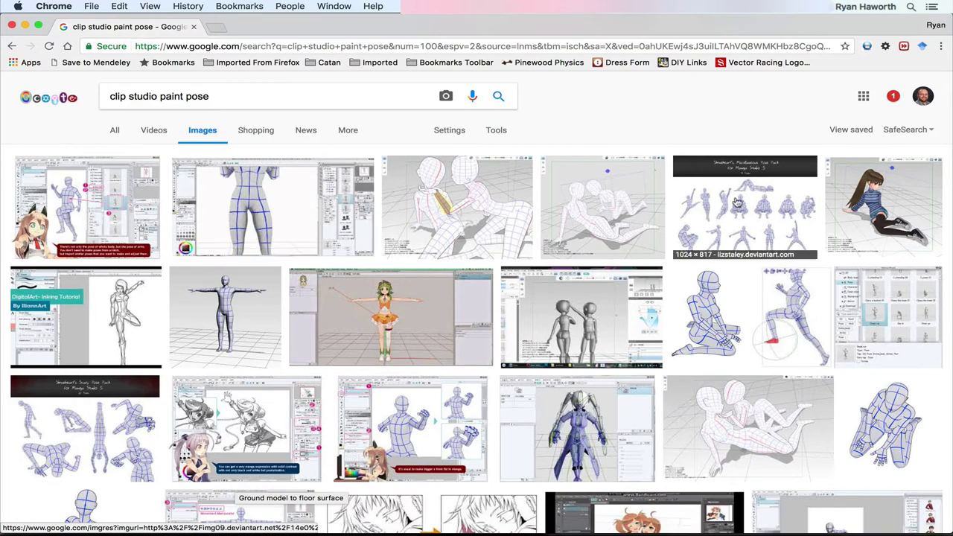
- Preview the pose pack image, then close the preview
{"action": "left_click", "coordinate": [734, 206]}
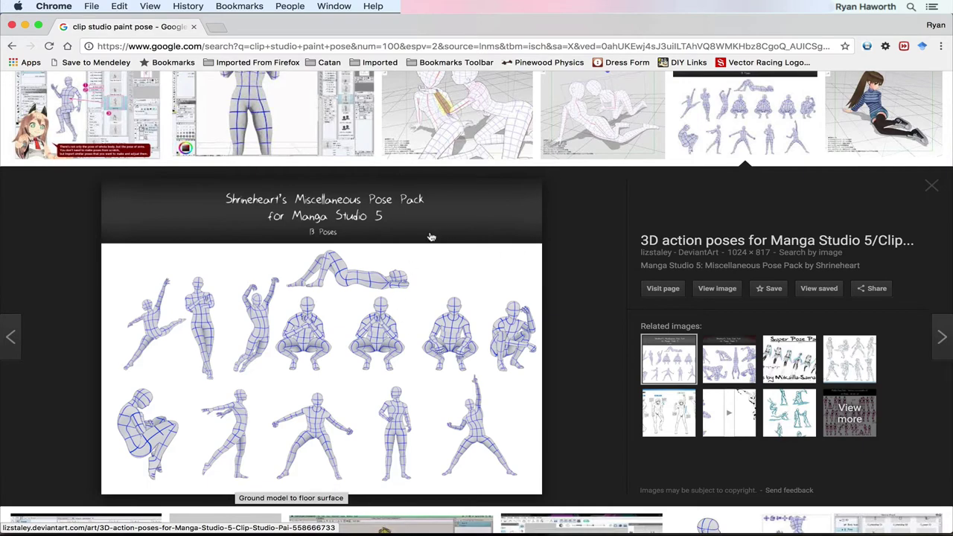
{"action": "scroll", "coordinate": [431, 237], "scroll_direction": "up", "scroll_amount": 1}
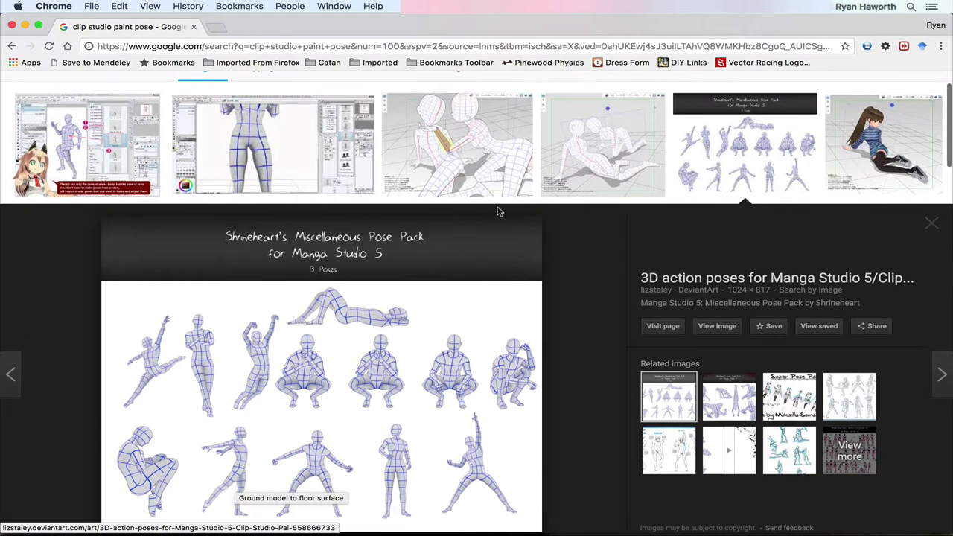
{"action": "left_click", "coordinate": [735, 158]}
{"action": "scroll", "coordinate": [411, 173], "scroll_direction": "up", "scroll_amount": 1}
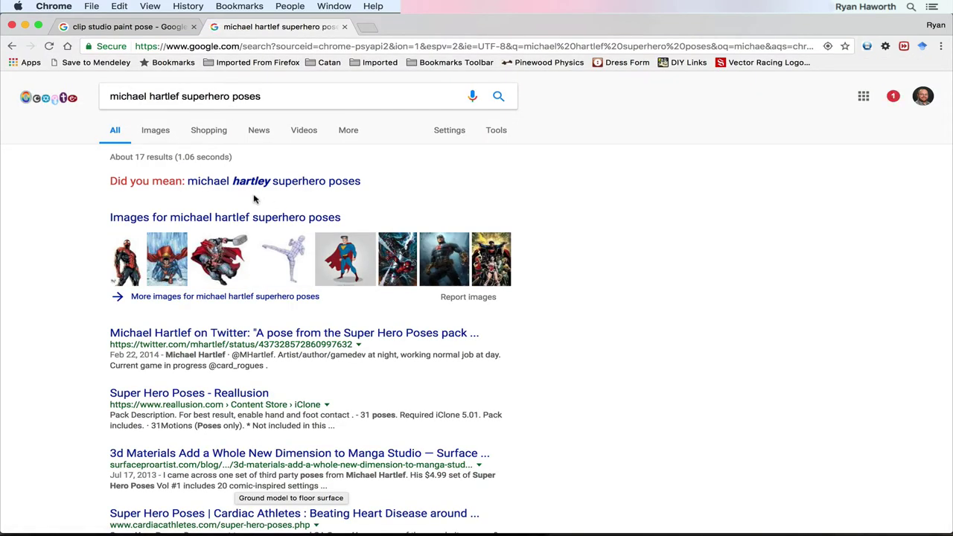
- Open the tweet about Super Hero Poses Vol.3 and show its options menu
{"action": "left_click", "coordinate": [284, 263]}
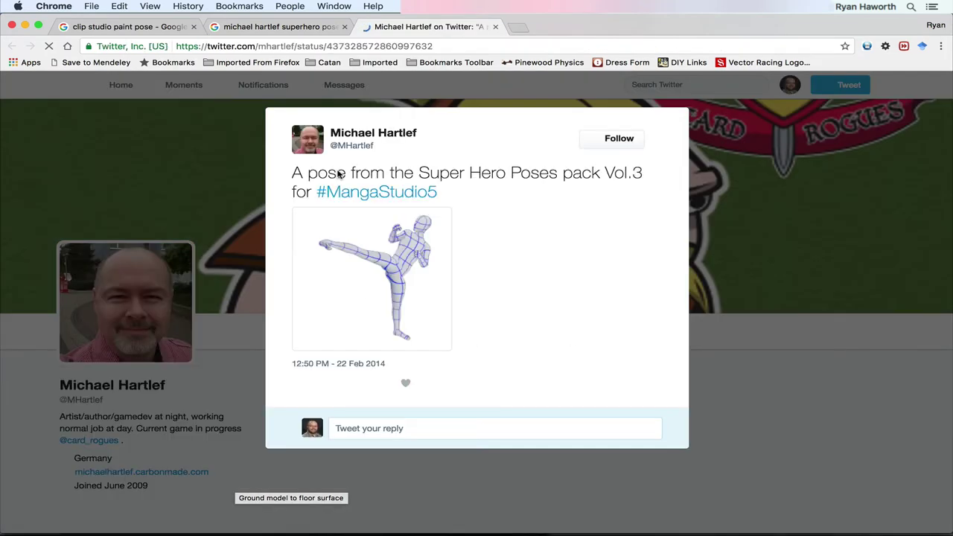
{"action": "scroll", "coordinate": [449, 331], "scroll_direction": "down", "scroll_amount": 1}
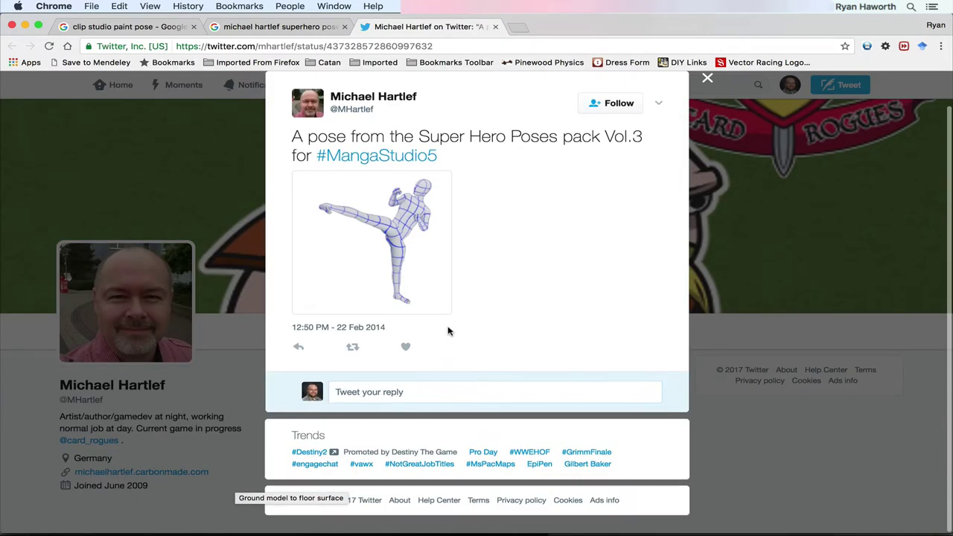
{"action": "scroll", "coordinate": [446, 330], "scroll_direction": "up", "scroll_amount": 1}
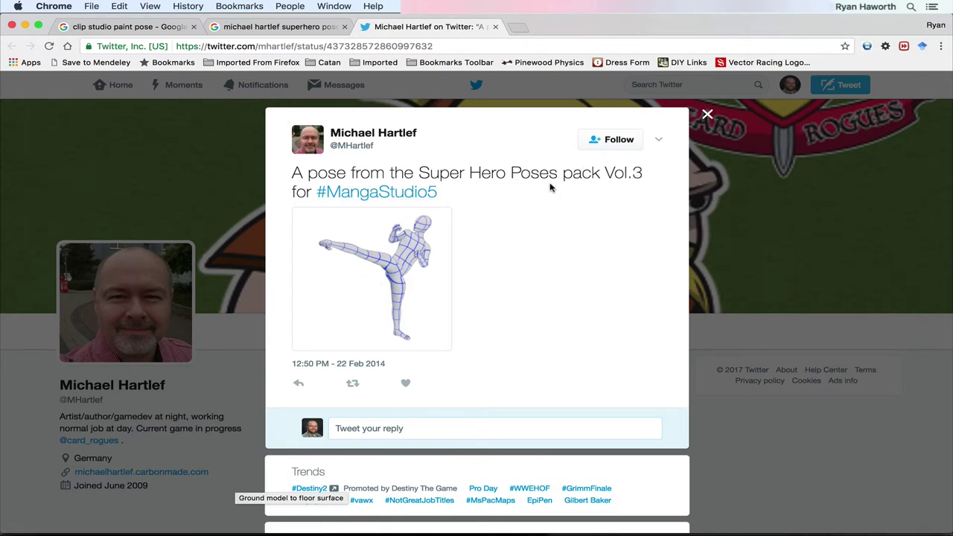
{"action": "left_click", "coordinate": [659, 141]}
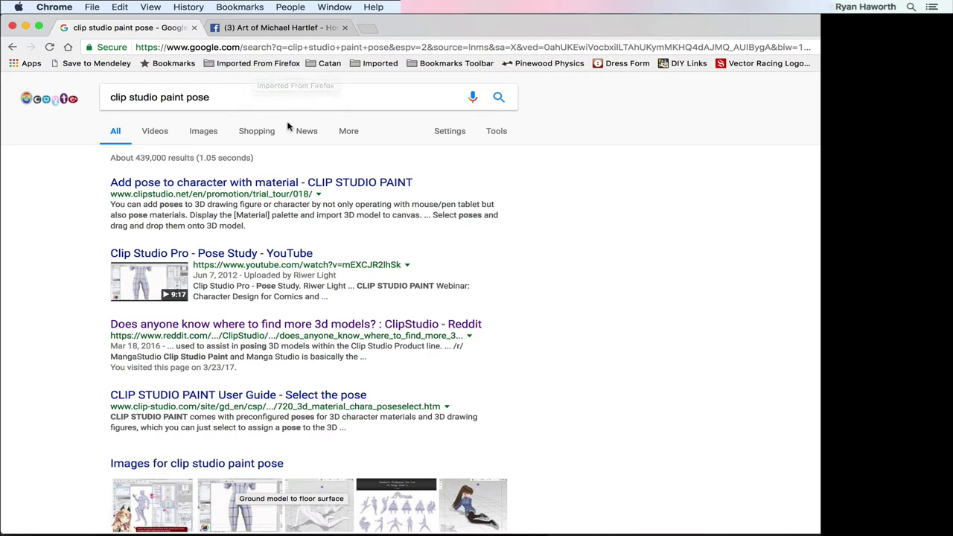
- On the artist's Facebook page, expand the February 2016 post to reveal the SH_Poses V1–V3 zip links
{"action": "left_click", "coordinate": [277, 30]}
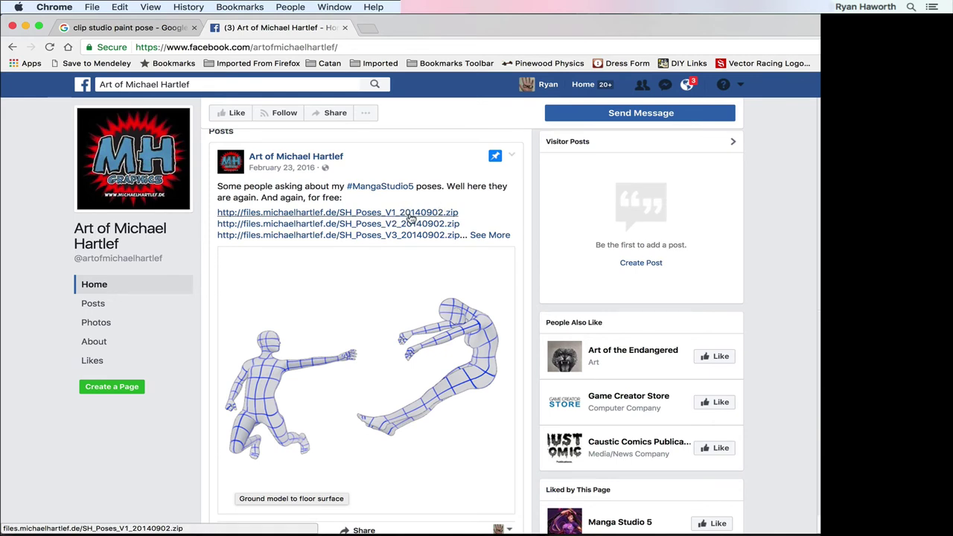
{"action": "left_click", "coordinate": [491, 236]}
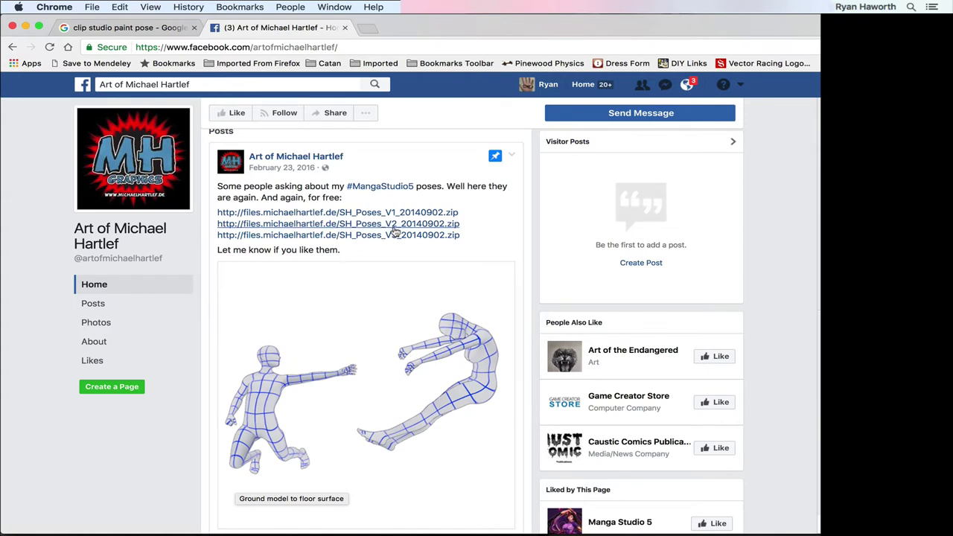
{"action": "scroll", "coordinate": [357, 212], "scroll_direction": "down", "scroll_amount": 2}
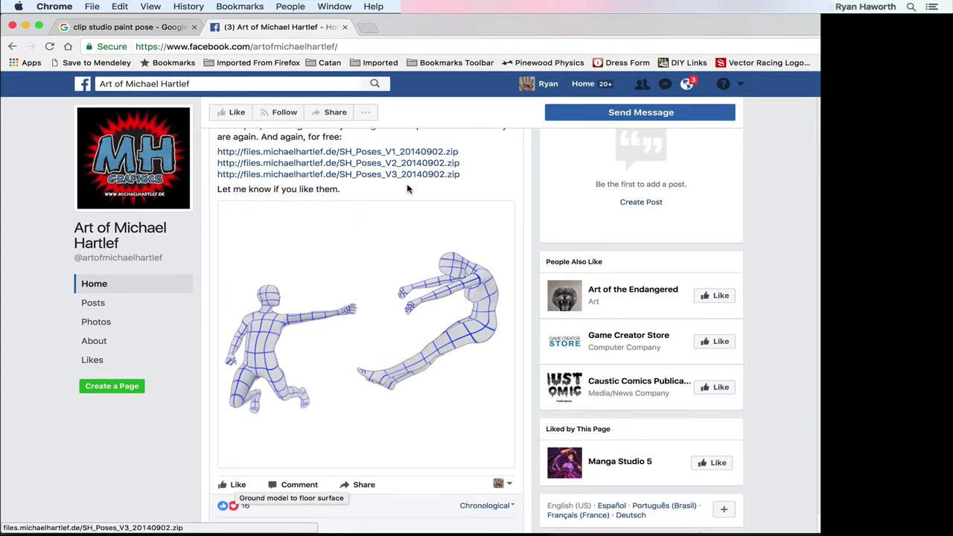
- In Finder, open SH Poses V1, expand the thumbnails folder's PNGs, and select the Guide PDF
{"action": "key", "text": "super+Tab"}
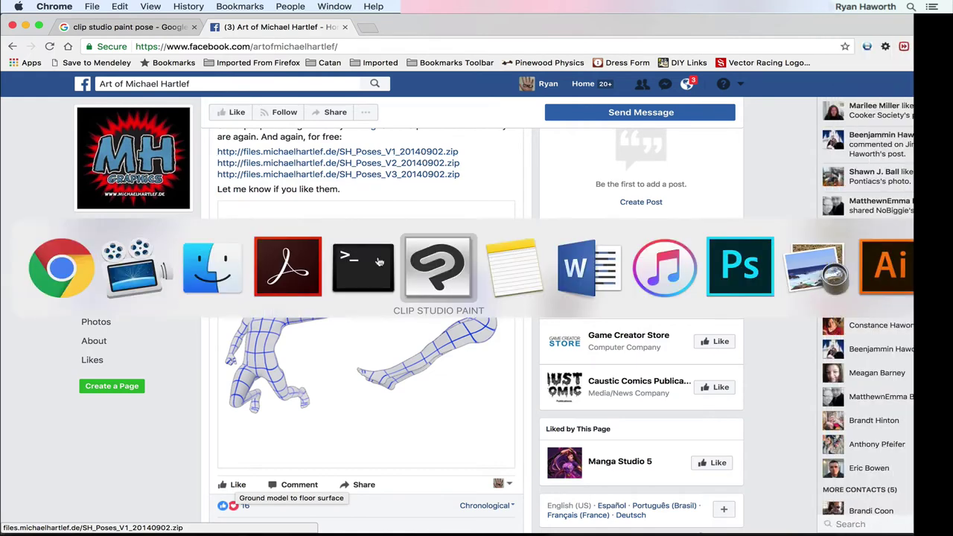
{"action": "key", "text": "super+shift+Tab"}
{"action": "key", "text": "super+shift+Tab"}
{"action": "key", "text": "super+shift+Tab"}
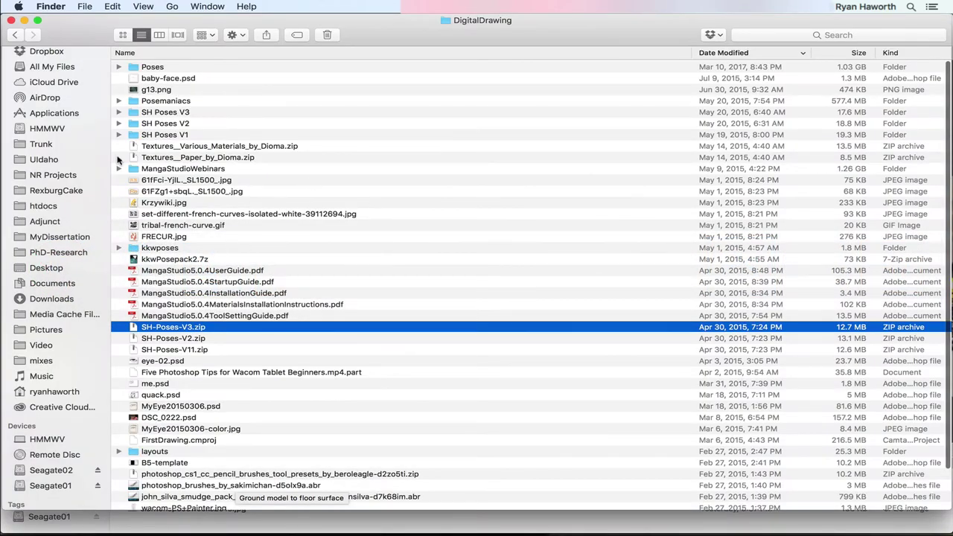
{"action": "double_click", "coordinate": [165, 133]}
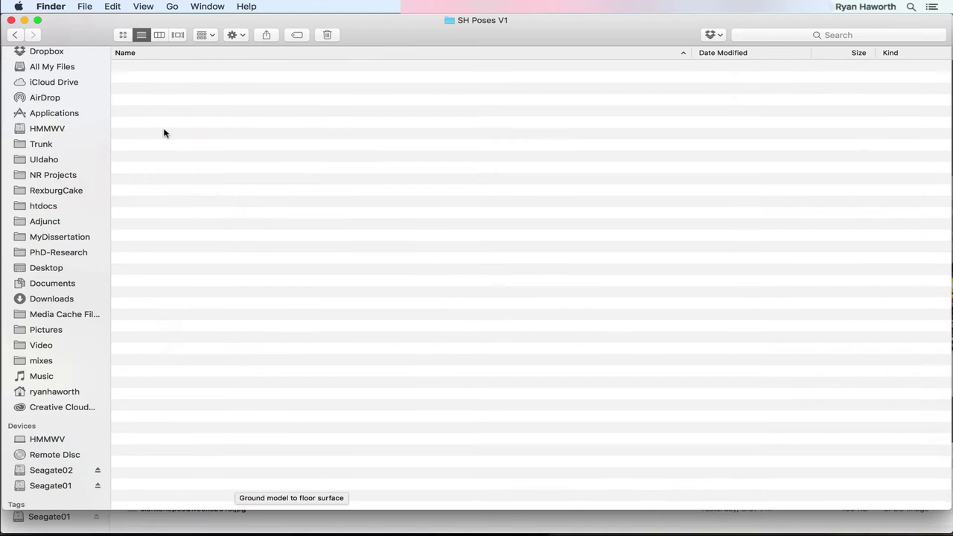
{"action": "left_click", "coordinate": [172, 68]}
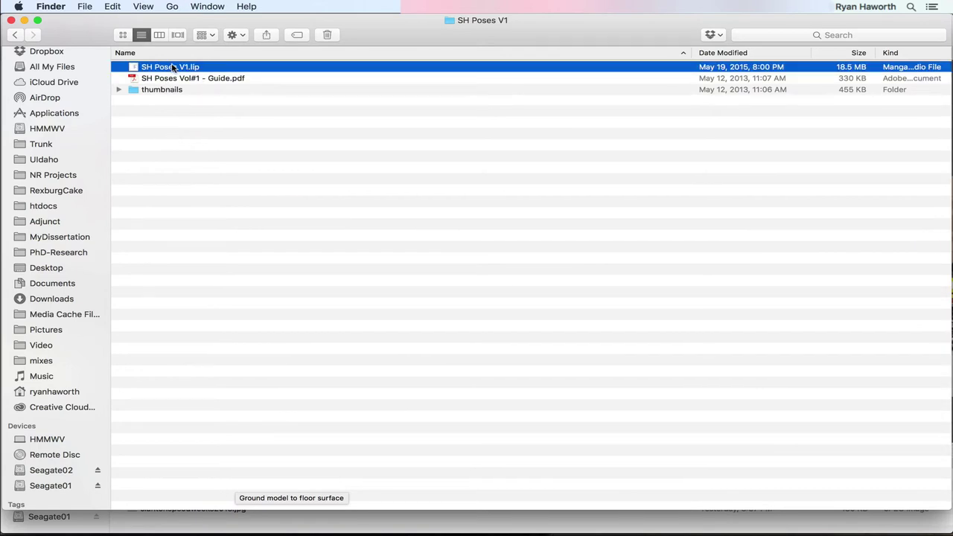
{"action": "left_click", "coordinate": [118, 89]}
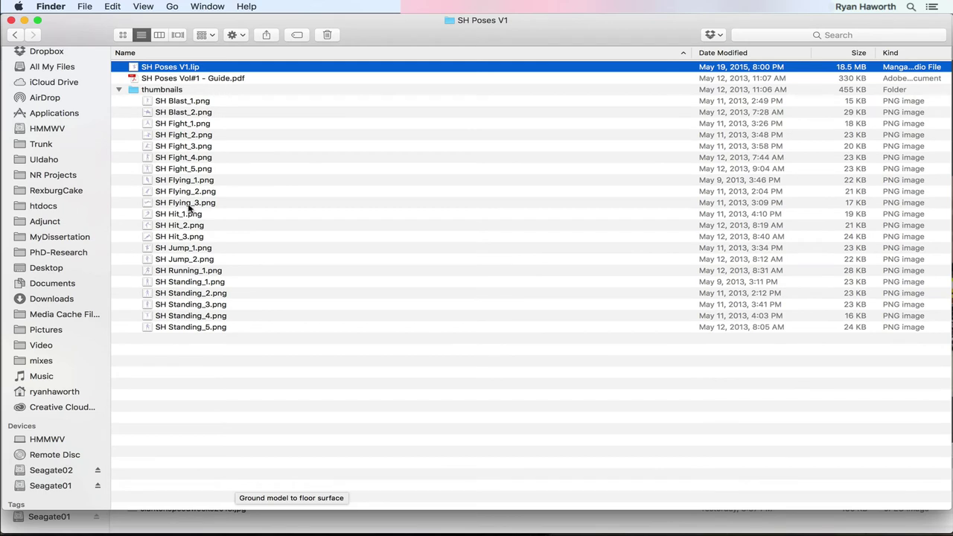
{"action": "left_click", "coordinate": [177, 80]}
{"action": "key", "text": "super+Tab"}
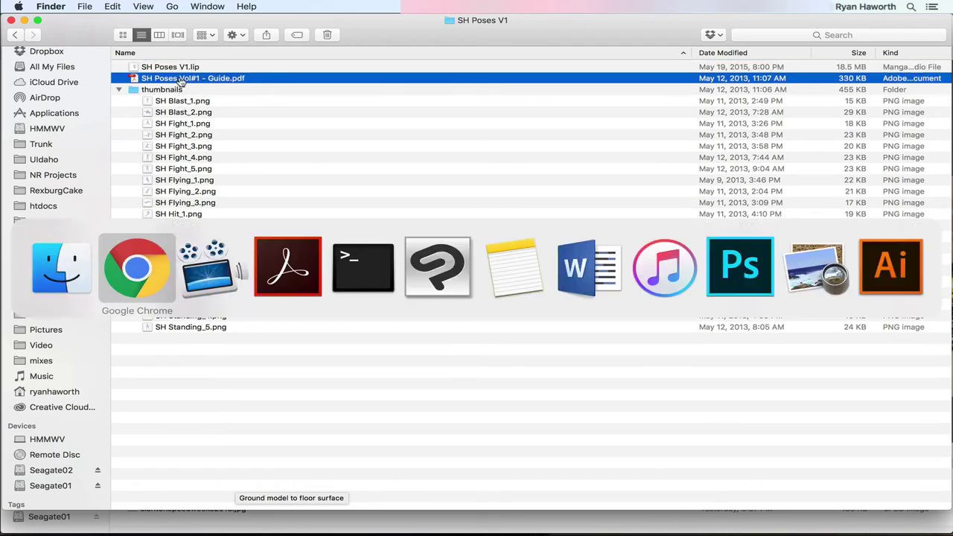
- Read pages 1–5 of the Super Hero Poses guide, then return to the Installation section's 3D dummy image
{"action": "key", "text": "super+Tab"}
{"action": "key", "text": "super+Tab"}
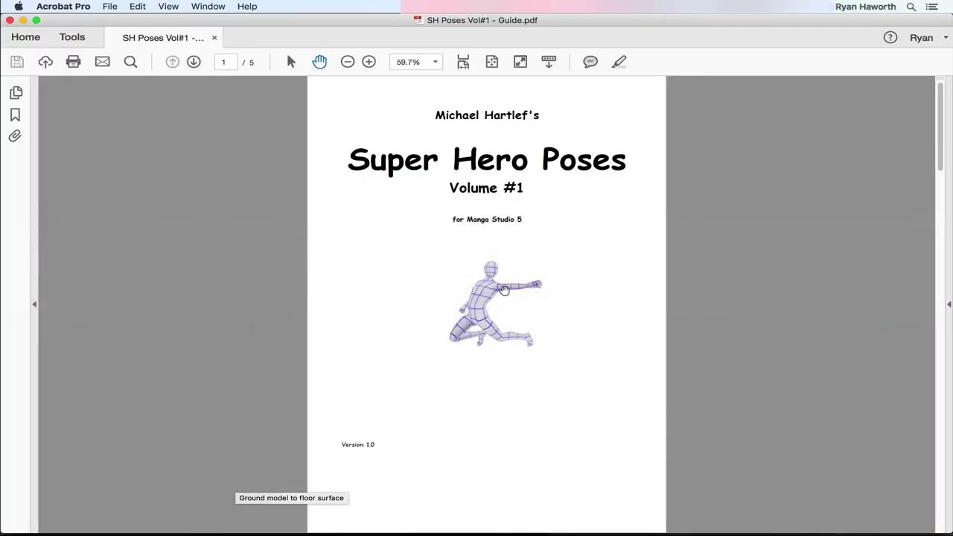
{"action": "scroll", "coordinate": [502, 291], "scroll_direction": "down", "scroll_amount": 10}
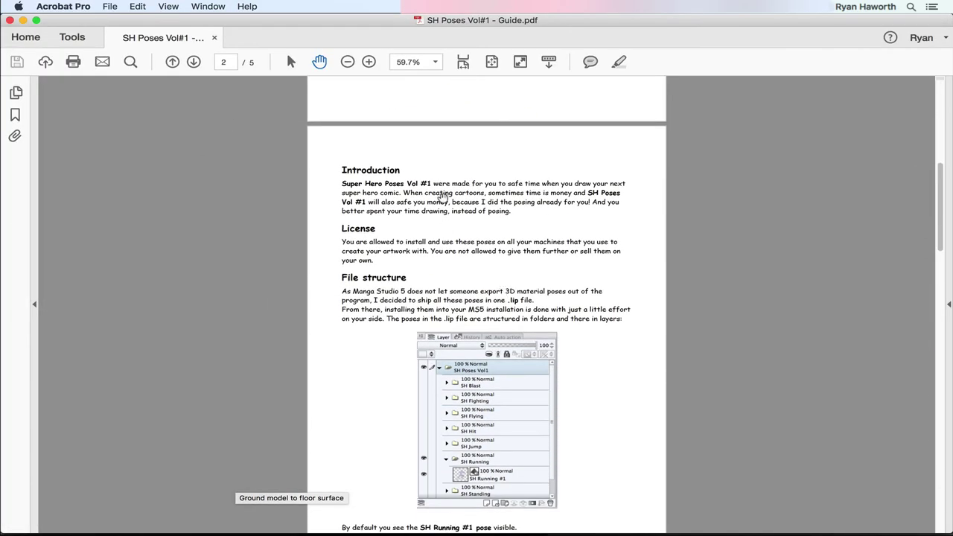
{"action": "scroll", "coordinate": [502, 342], "scroll_direction": "down", "scroll_amount": 5}
{"action": "scroll", "coordinate": [503, 341], "scroll_direction": "down", "scroll_amount": 20}
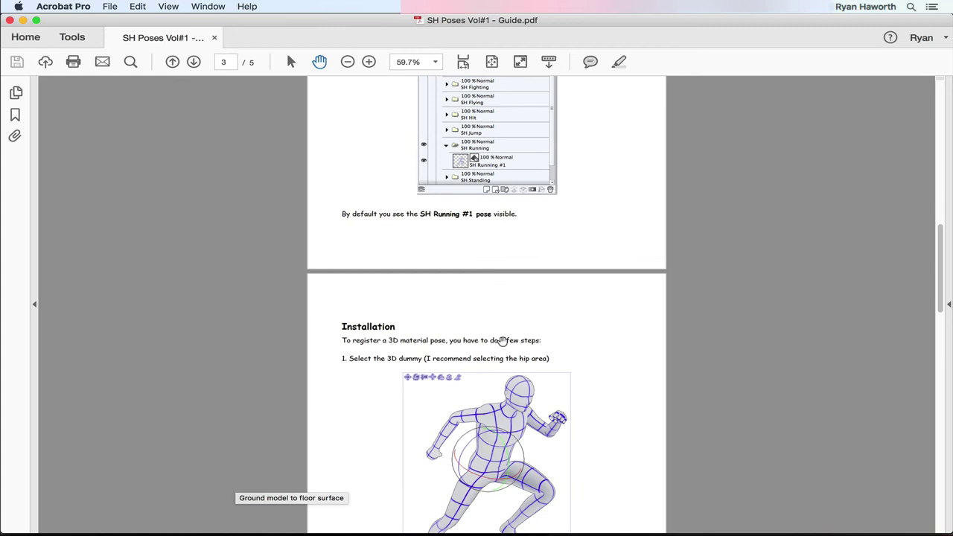
{"action": "scroll", "coordinate": [502, 341], "scroll_direction": "down", "scroll_amount": 5}
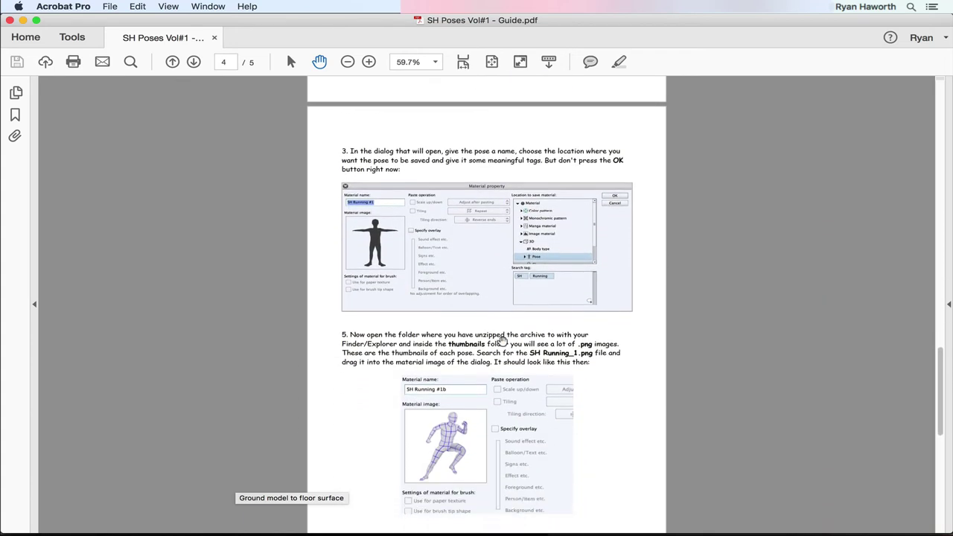
{"action": "scroll", "coordinate": [558, 332], "scroll_direction": "down", "scroll_amount": 15}
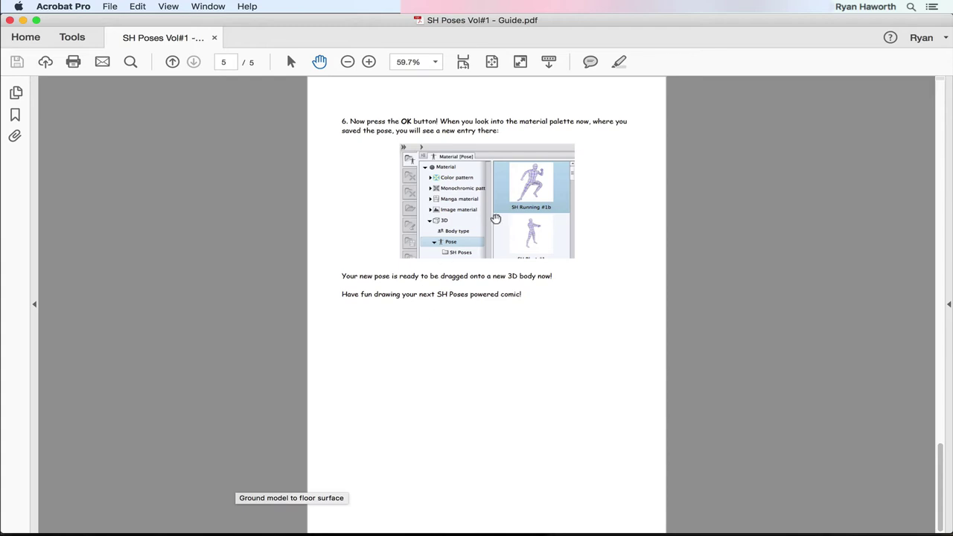
{"action": "scroll", "coordinate": [495, 217], "scroll_direction": "up", "scroll_amount": 8}
{"action": "scroll", "coordinate": [495, 216], "scroll_direction": "up", "scroll_amount": 15}
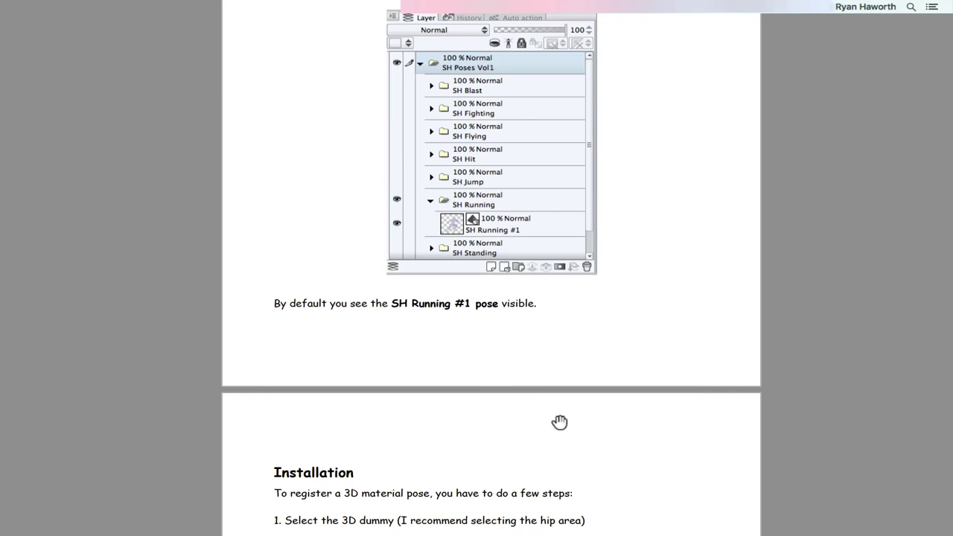
{"action": "left_click_drag", "start_coordinate": [559, 423], "coordinate": [566, 113]}
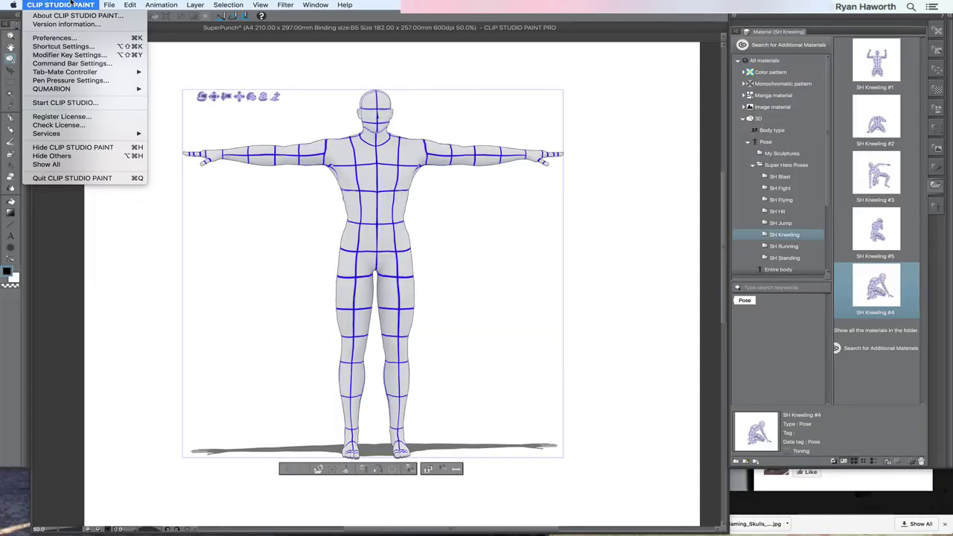
- Apply the SH Kneeling #4 pose to the 3D figure and swing the camera to a side angle
{"action": "left_click", "coordinate": [72, 16]}
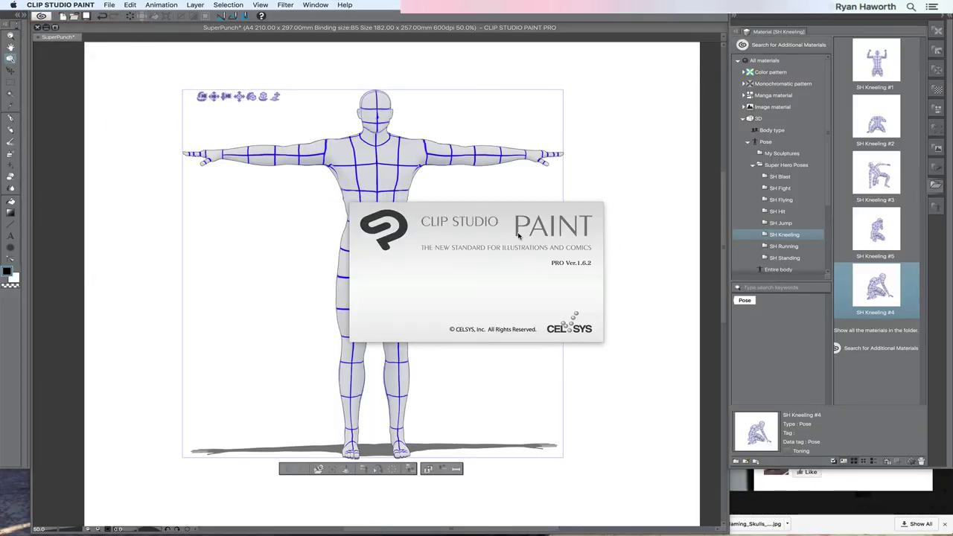
{"action": "left_click", "coordinate": [618, 217]}
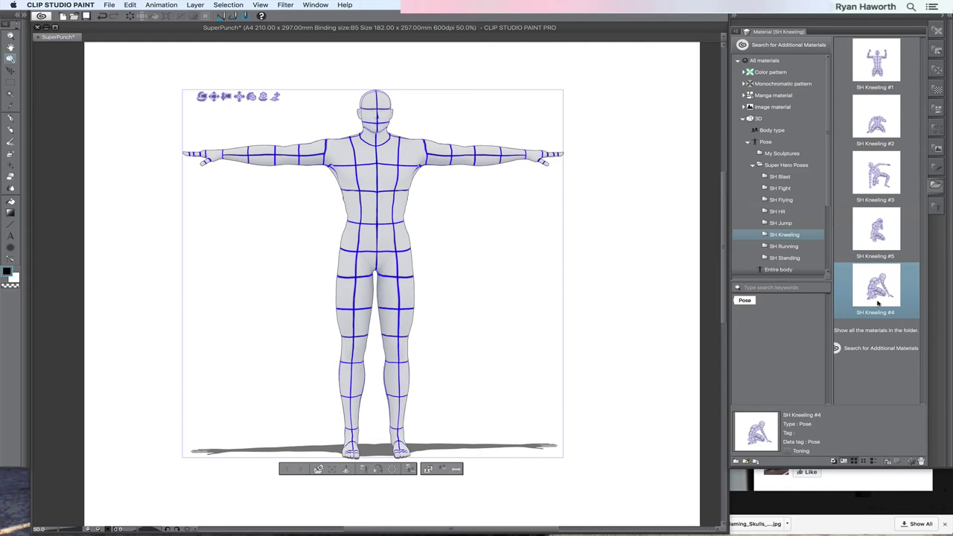
{"action": "left_click_drag", "start_coordinate": [876, 284], "coordinate": [375, 211]}
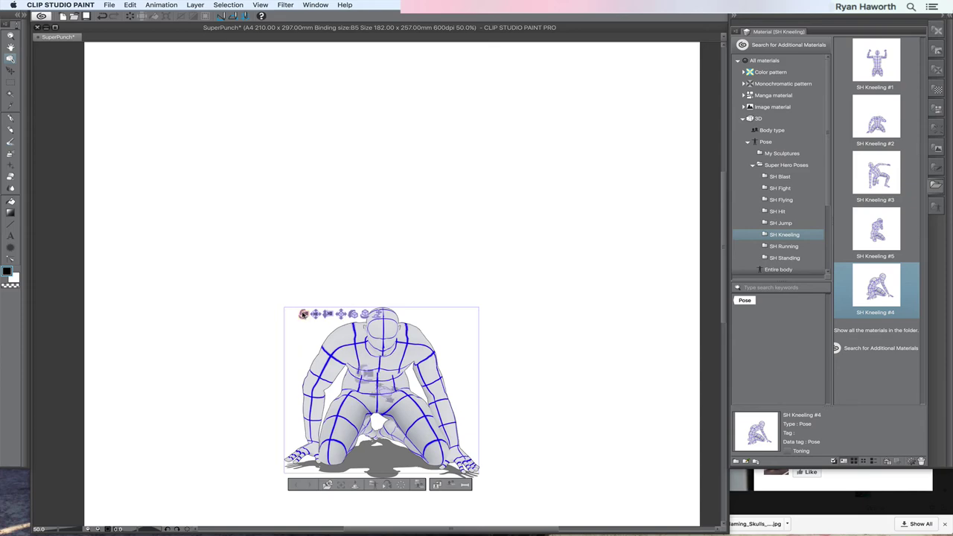
{"action": "left_click_drag", "start_coordinate": [303, 313], "coordinate": [321, 509]}
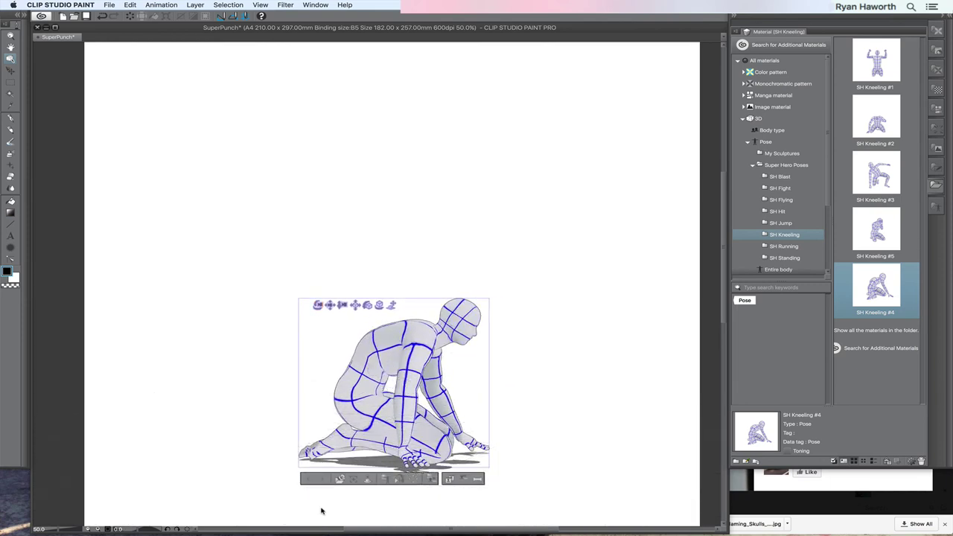
- Select the figure's thigh and hip joints and rotate the hip to start tightening the crouch
{"action": "left_click", "coordinate": [374, 408]}
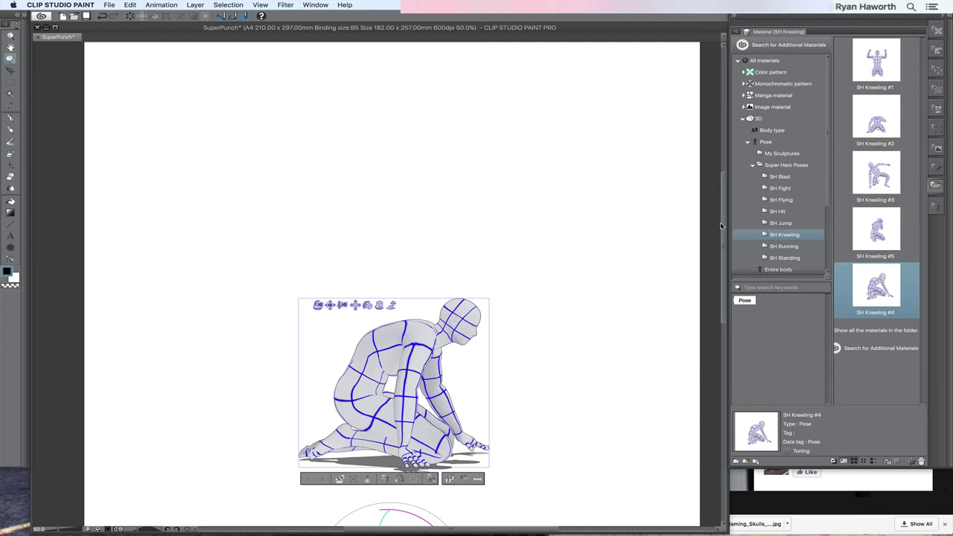
{"action": "left_click_drag", "start_coordinate": [727, 228], "coordinate": [728, 291]}
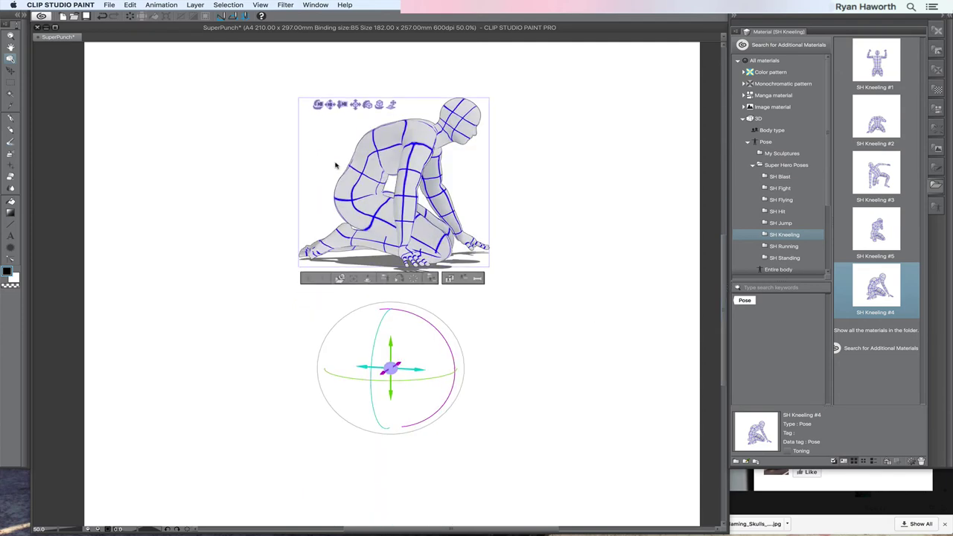
{"action": "left_click", "coordinate": [370, 213]}
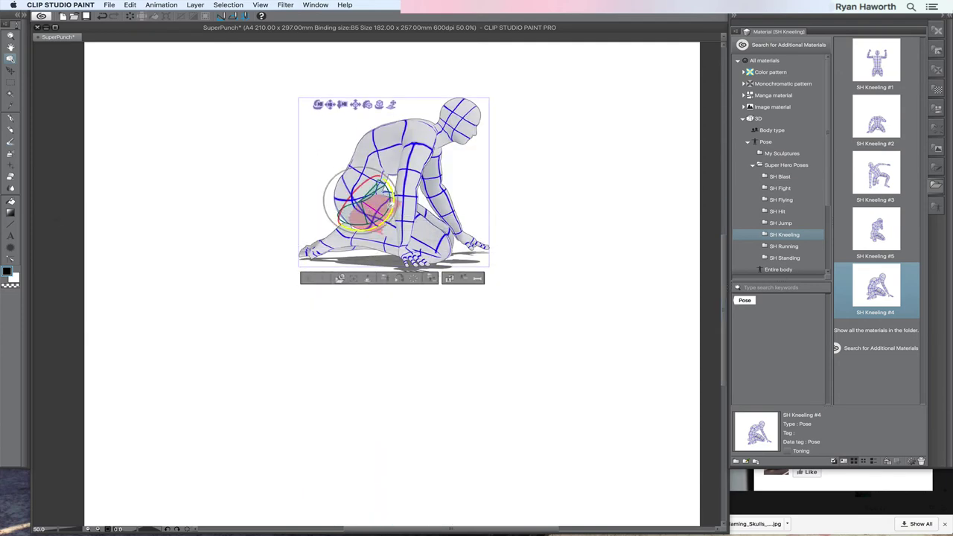
{"action": "left_click_drag", "start_coordinate": [373, 223], "coordinate": [389, 193]}
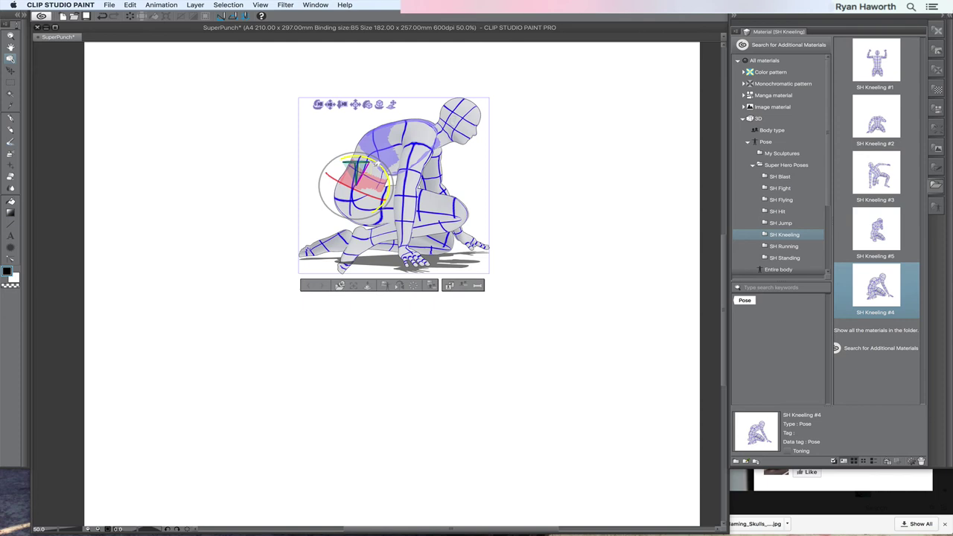
{"action": "mouse_move", "coordinate": [379, 165]}
{"action": "left_mouse_down"}
{"action": "mouse_move", "coordinate": [370, 195]}
{"action": "mouse_move", "coordinate": [337, 179]}
{"action": "mouse_move", "coordinate": [386, 173]}
{"action": "left_mouse_up"}
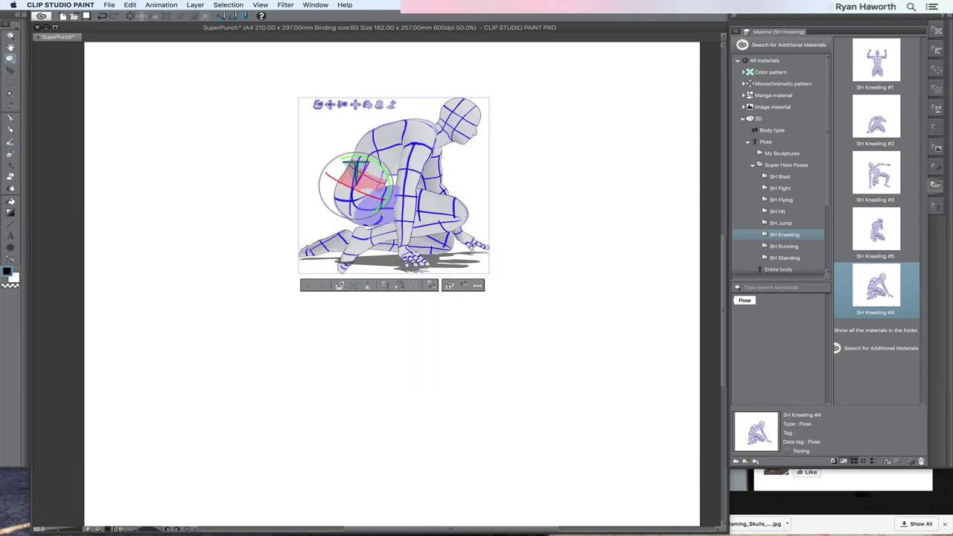
{"action": "left_click", "coordinate": [381, 217]}
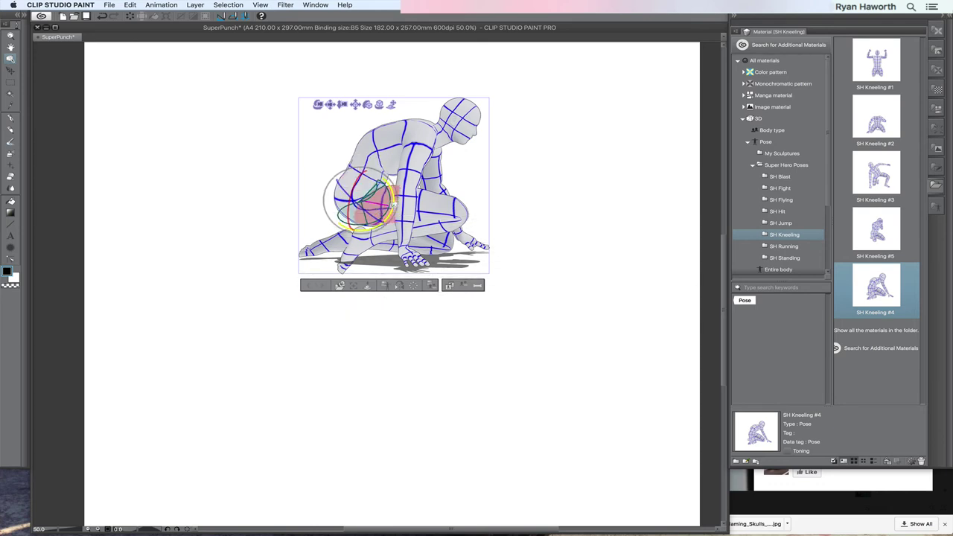
{"action": "left_click_drag", "start_coordinate": [382, 217], "coordinate": [383, 216]}
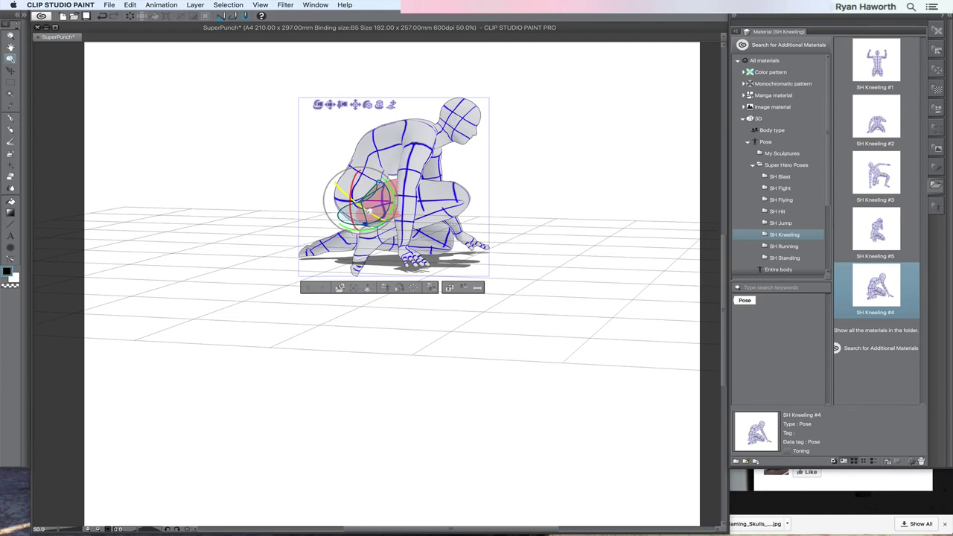
- Rework the leg down to the foot and the left knee, checking from opposite and low angles
{"action": "left_click_drag", "start_coordinate": [363, 210], "coordinate": [373, 208]}
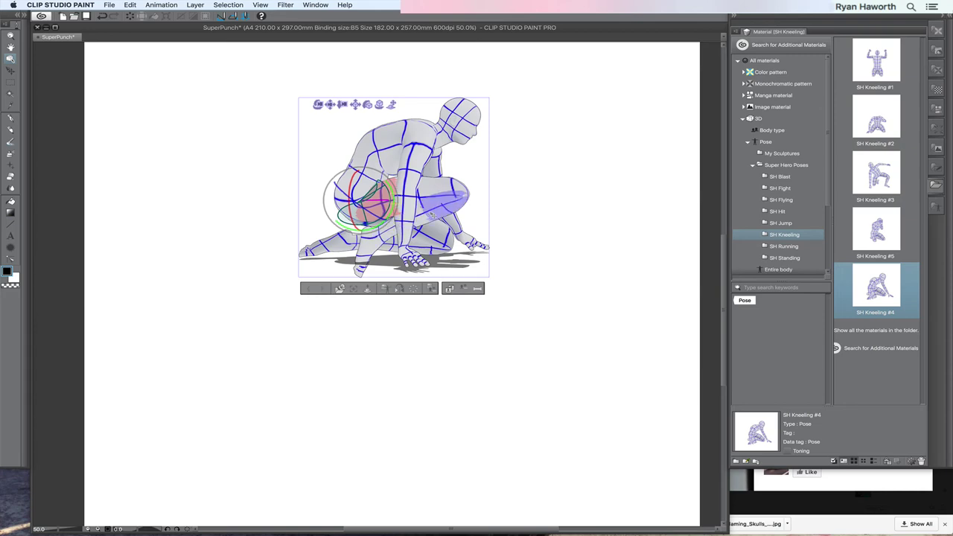
{"action": "left_click_drag", "start_coordinate": [431, 214], "coordinate": [353, 113]}
{"action": "left_click", "coordinate": [336, 155]}
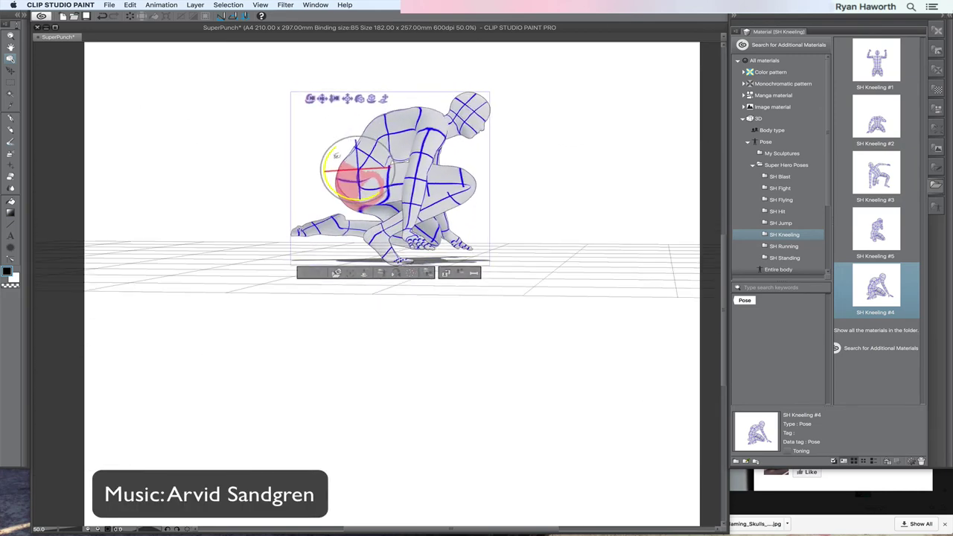
{"action": "left_click_drag", "start_coordinate": [336, 156], "coordinate": [309, 172]}
{"action": "left_click", "coordinate": [398, 240]}
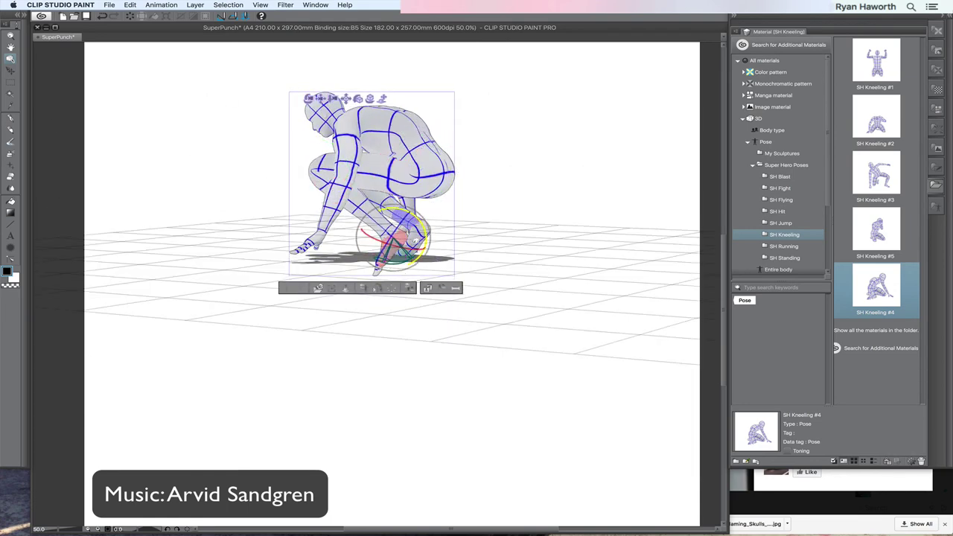
{"action": "left_click_drag", "start_coordinate": [308, 98], "coordinate": [214, 112]}
{"action": "left_click", "coordinate": [336, 149]}
- Apply the Stone fist hand pose to both of the figure's hands
{"action": "left_click_drag", "start_coordinate": [327, 114], "coordinate": [435, 118]}
{"action": "scroll", "coordinate": [782, 186], "scroll_direction": "down", "scroll_amount": 2}
{"action": "left_click", "coordinate": [772, 217]}
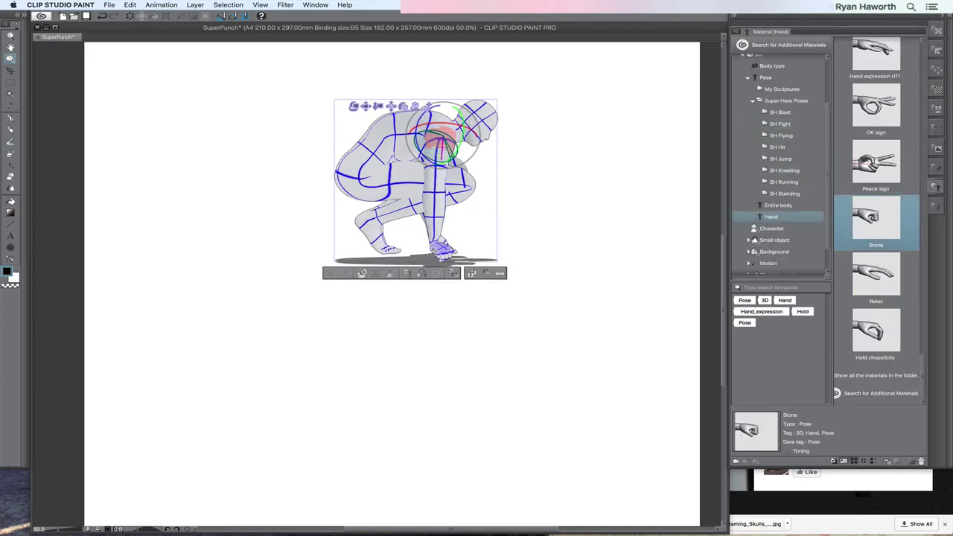
{"action": "left_click", "coordinate": [439, 246]}
{"action": "left_click_drag", "start_coordinate": [361, 96], "coordinate": [313, 105]}
{"action": "left_click_drag", "start_coordinate": [865, 218], "coordinate": [433, 242]}
- Orbit around the crouching figure from side, front and three-quarter views to check the fists
{"action": "left_click_drag", "start_coordinate": [362, 99], "coordinate": [379, 247]}
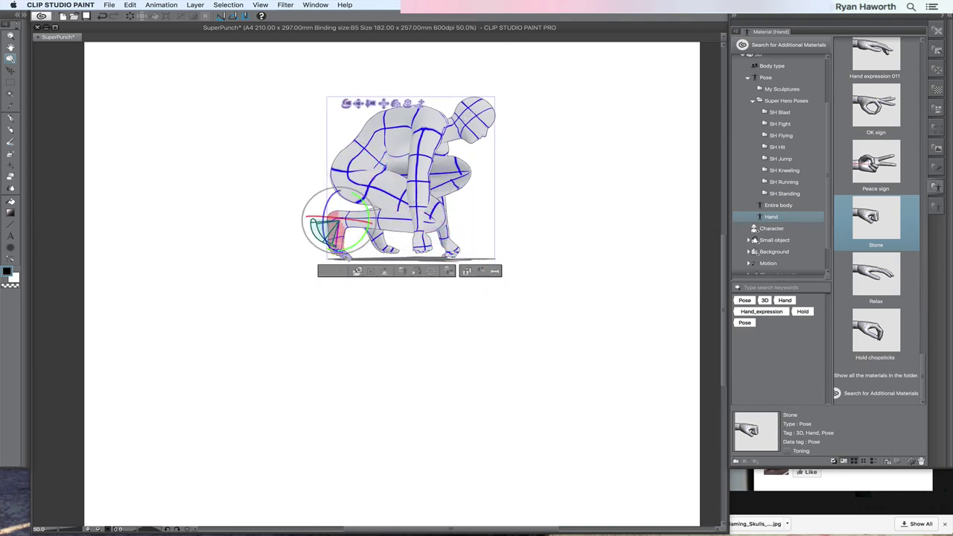
{"action": "left_click_drag", "start_coordinate": [373, 105], "coordinate": [160, 118]}
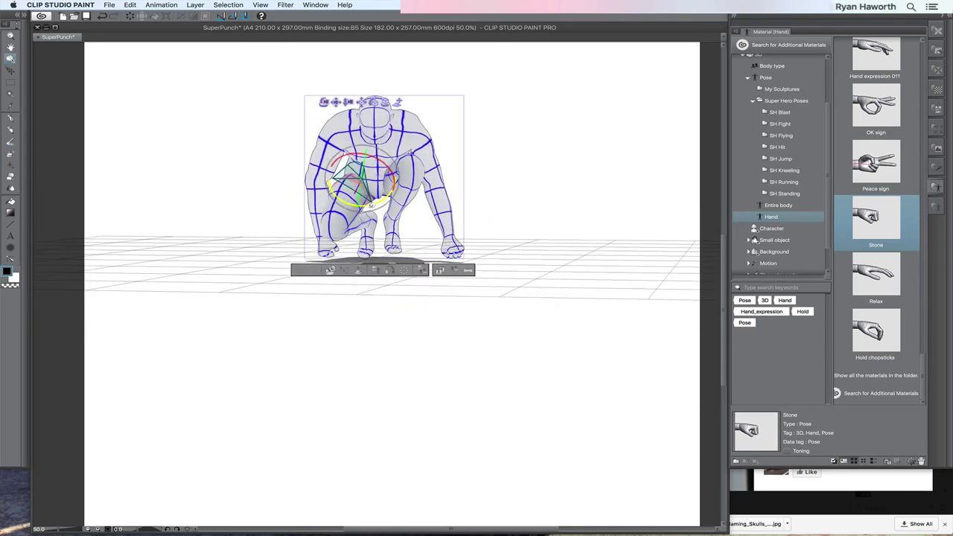
{"action": "left_click_drag", "start_coordinate": [323, 103], "coordinate": [186, 149]}
- Level the view and select the figure's hand, left forearm and left shin joints for adjustment
{"action": "key", "text": "k"}
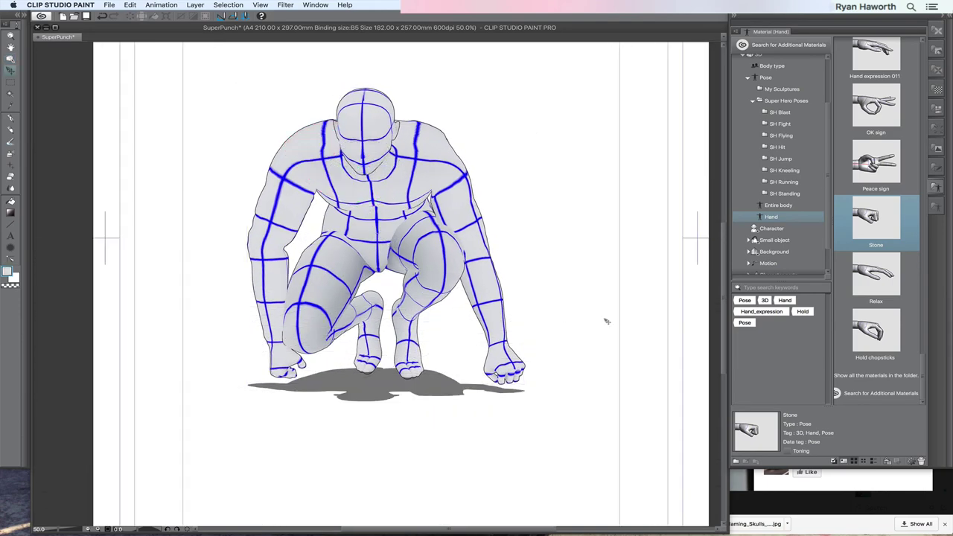
{"action": "key", "text": "o"}
{"action": "left_click", "coordinate": [499, 358]}
{"action": "left_click", "coordinate": [500, 359]}
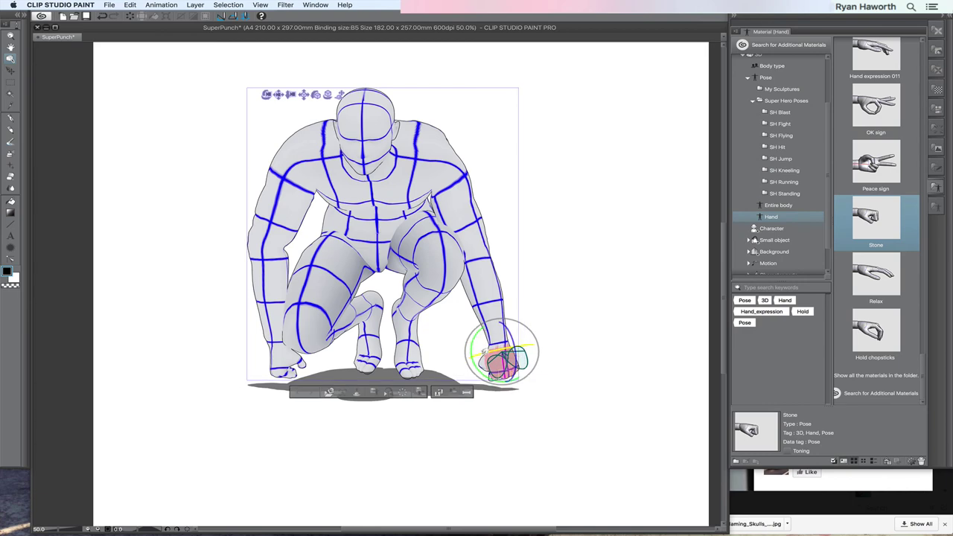
{"action": "left_click", "coordinate": [276, 348]}
{"action": "left_click", "coordinate": [270, 252]}
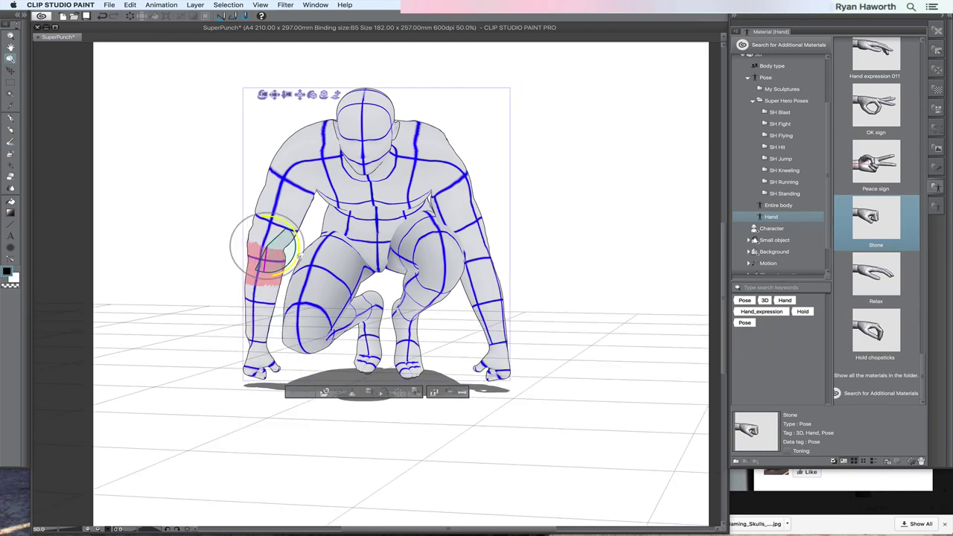
{"action": "left_click", "coordinate": [317, 339]}
- Fine-tune the right thigh, right knee and left shin joints, checking the pose from the side
{"action": "left_click", "coordinate": [441, 269]}
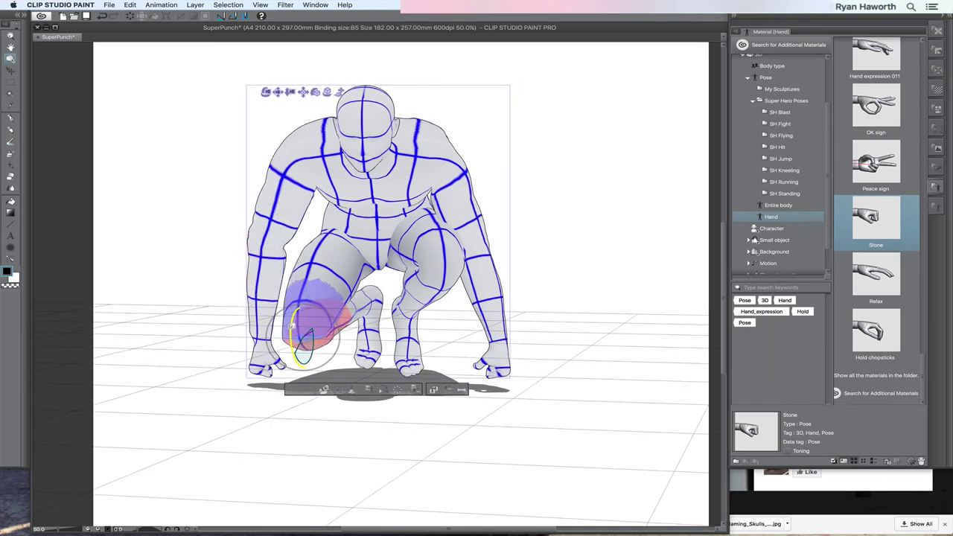
{"action": "left_click", "coordinate": [441, 270]}
{"action": "left_click", "coordinate": [305, 342]}
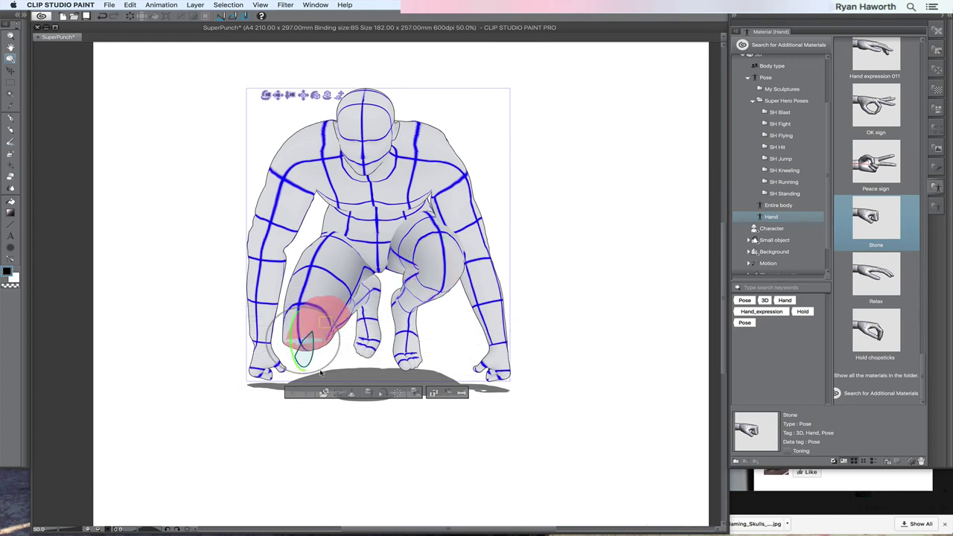
{"action": "left_click", "coordinate": [443, 276]}
{"action": "left_click", "coordinate": [447, 282]}
{"action": "left_click", "coordinate": [308, 340]}
{"action": "left_click", "coordinate": [308, 341]}
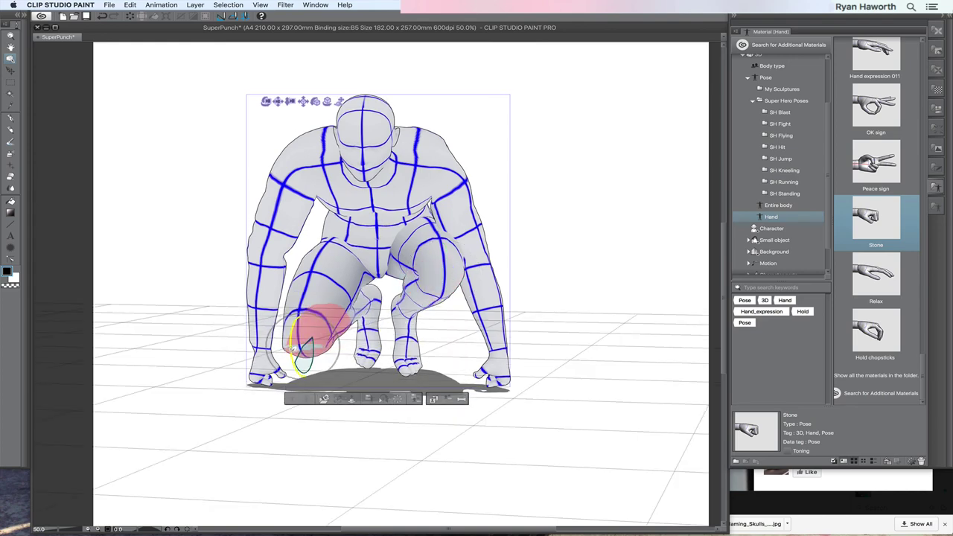
{"action": "left_click_drag", "start_coordinate": [581, 186], "coordinate": [113, 112]}
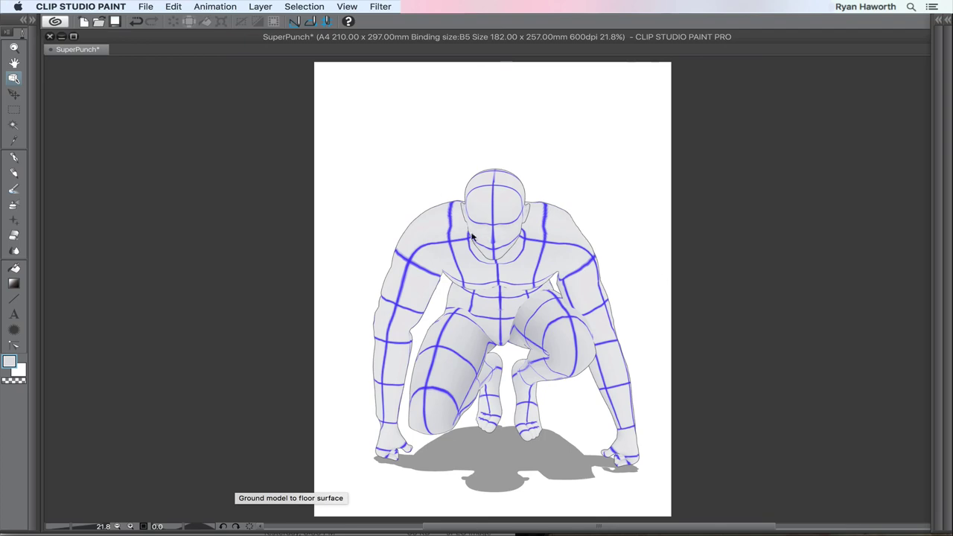
{"action": "left_click", "coordinate": [449, 216]}
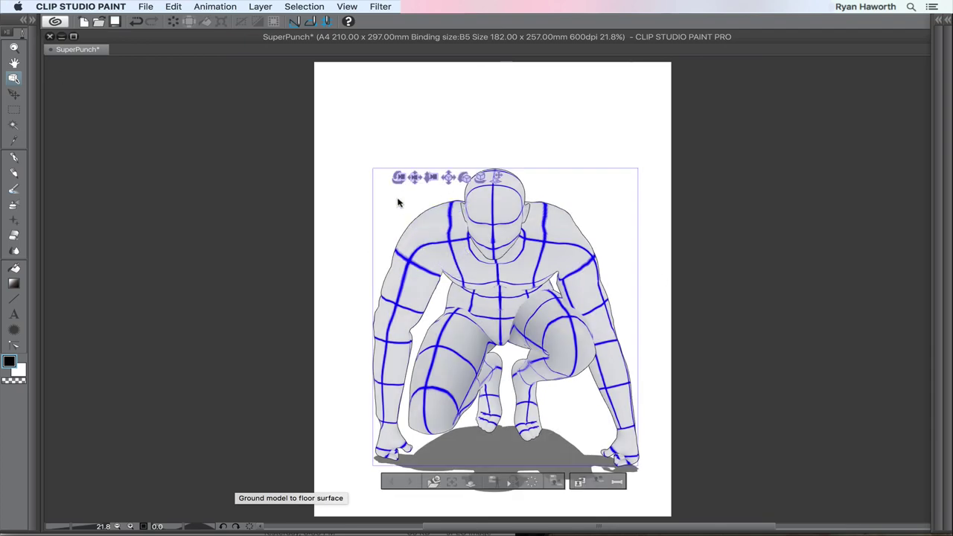
{"action": "left_click_drag", "start_coordinate": [399, 182], "coordinate": [618, 166]}
{"action": "left_click_drag", "start_coordinate": [411, 185], "coordinate": [677, 184]}
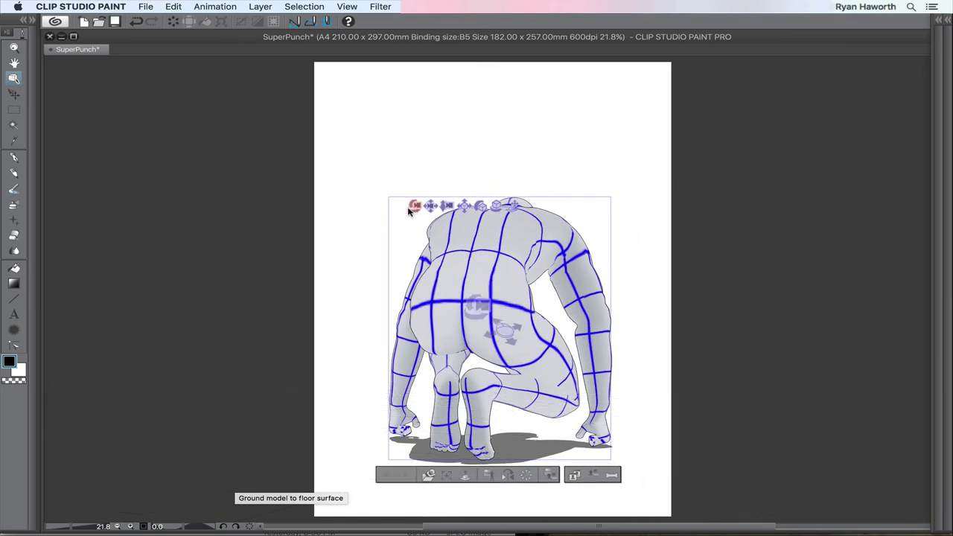
{"action": "left_click_drag", "start_coordinate": [415, 212], "coordinate": [632, 267]}
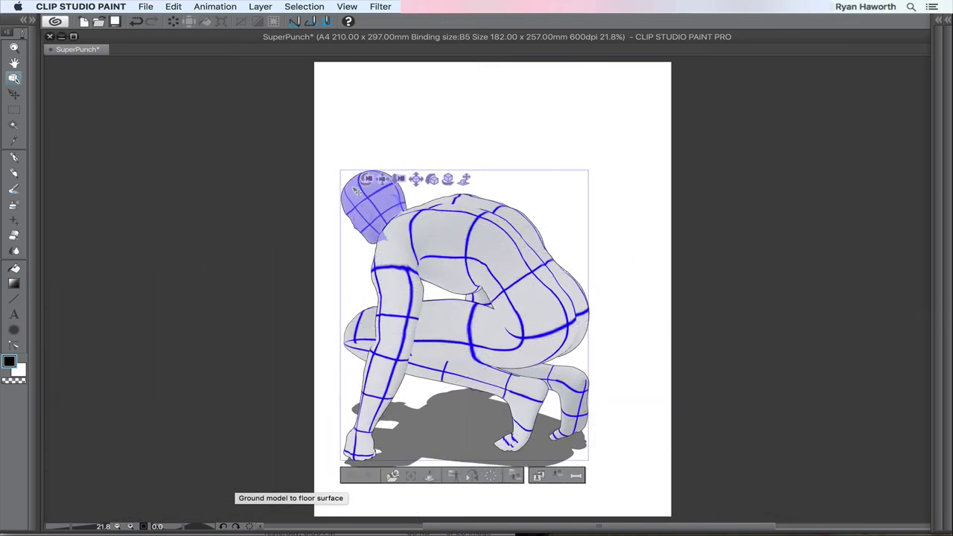
{"action": "left_click_drag", "start_coordinate": [365, 179], "coordinate": [690, 131]}
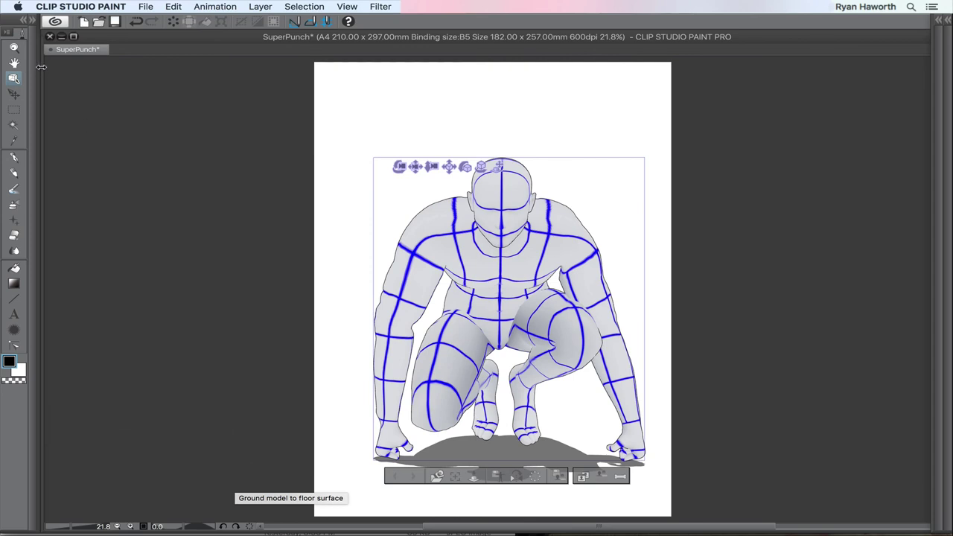
{"action": "left_click", "coordinate": [9, 96]}
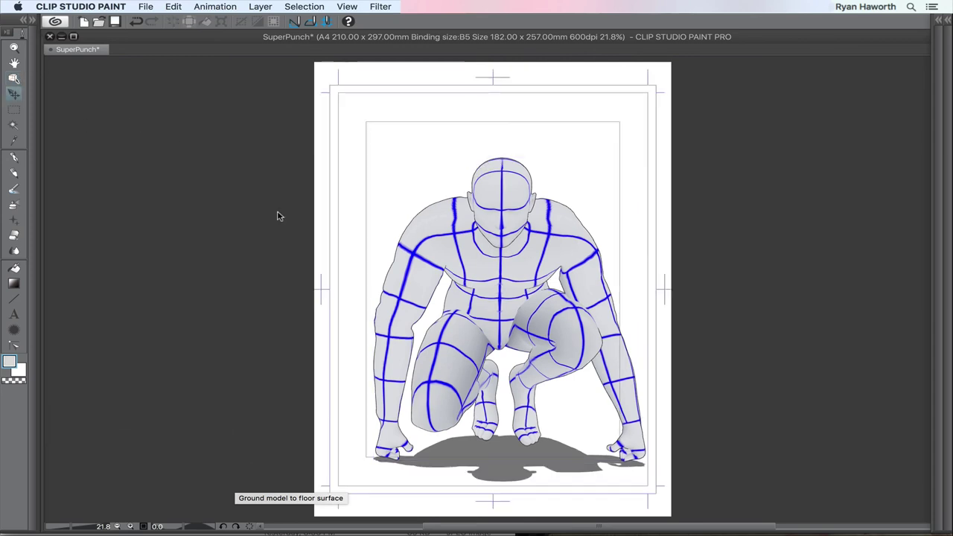